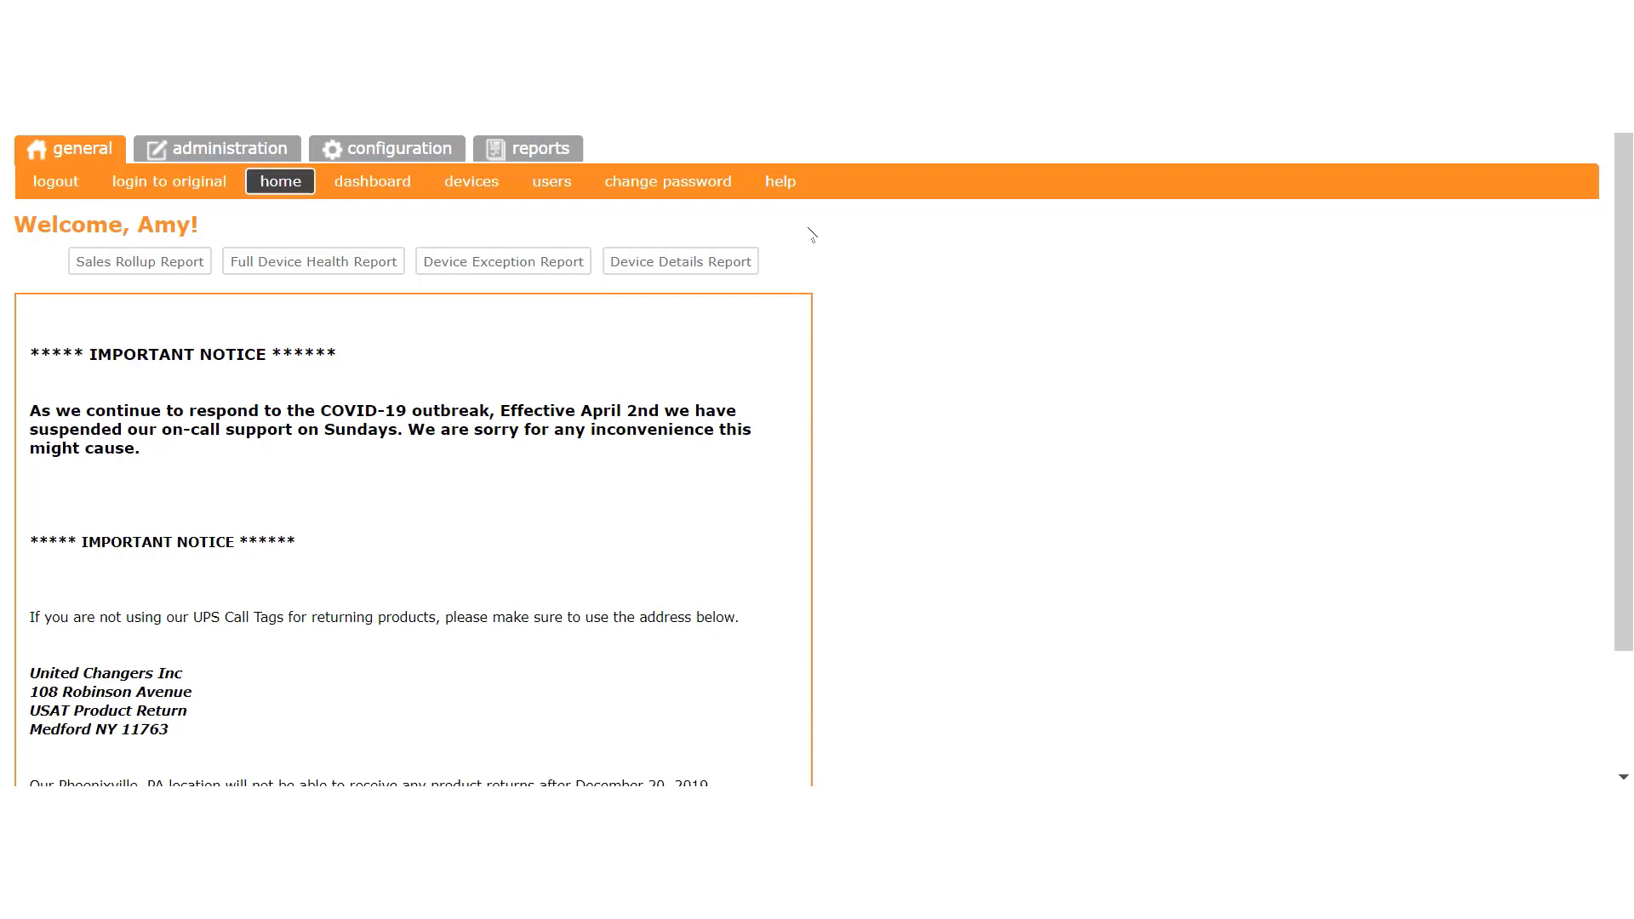
# Step: Go to the Report Register page from the reports menu
pyautogui.click(551, 155)
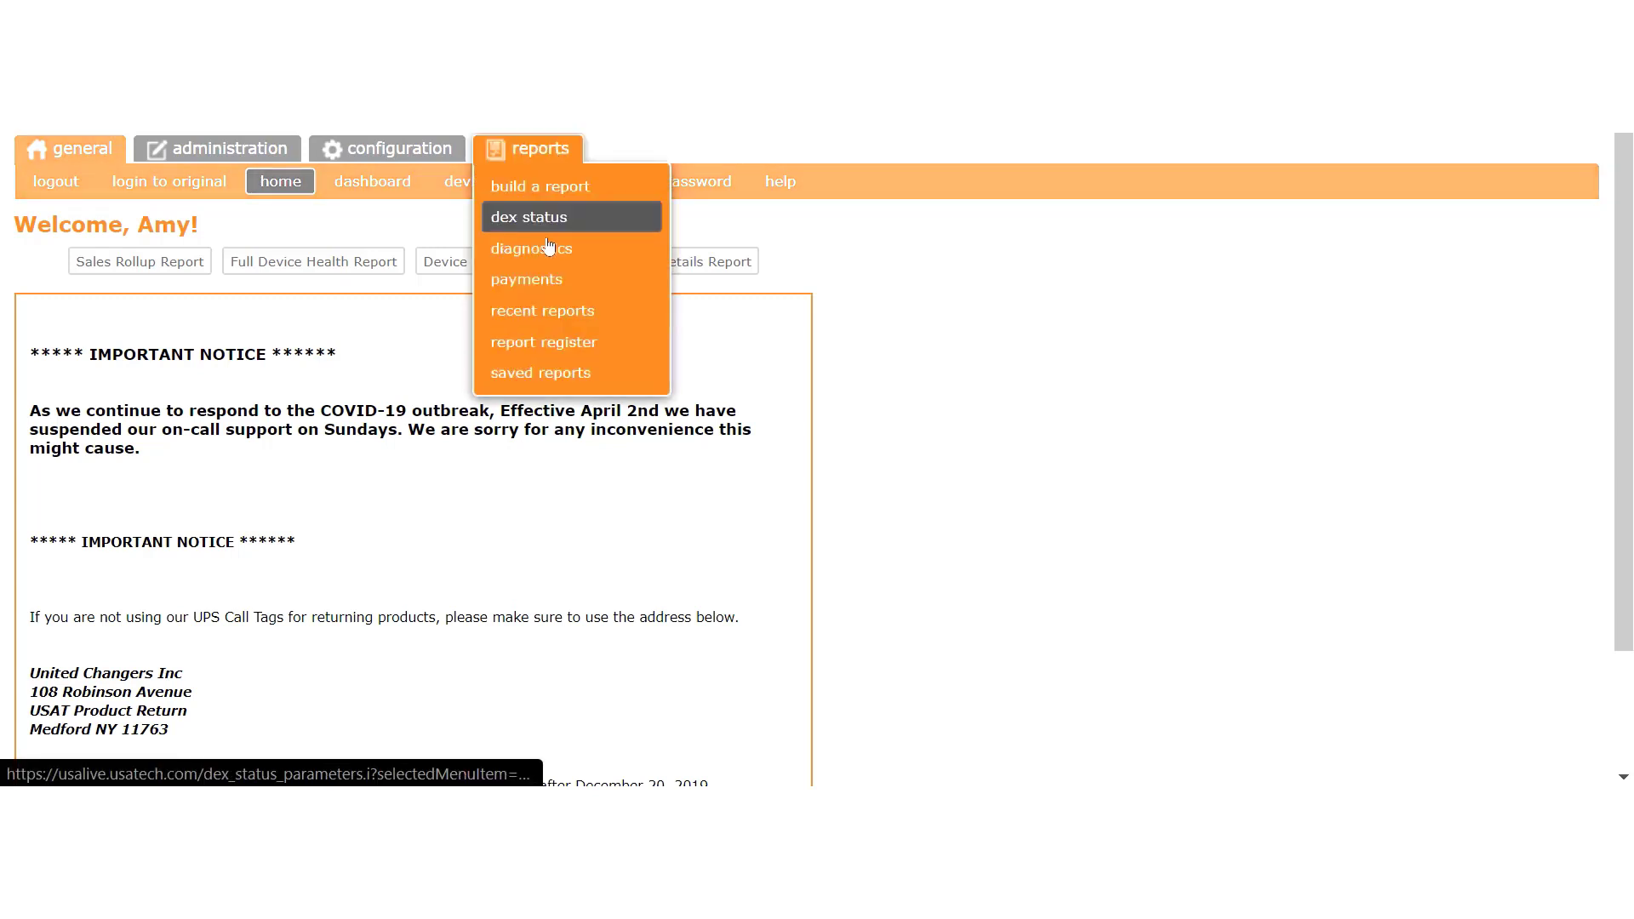
pyautogui.click(551, 343)
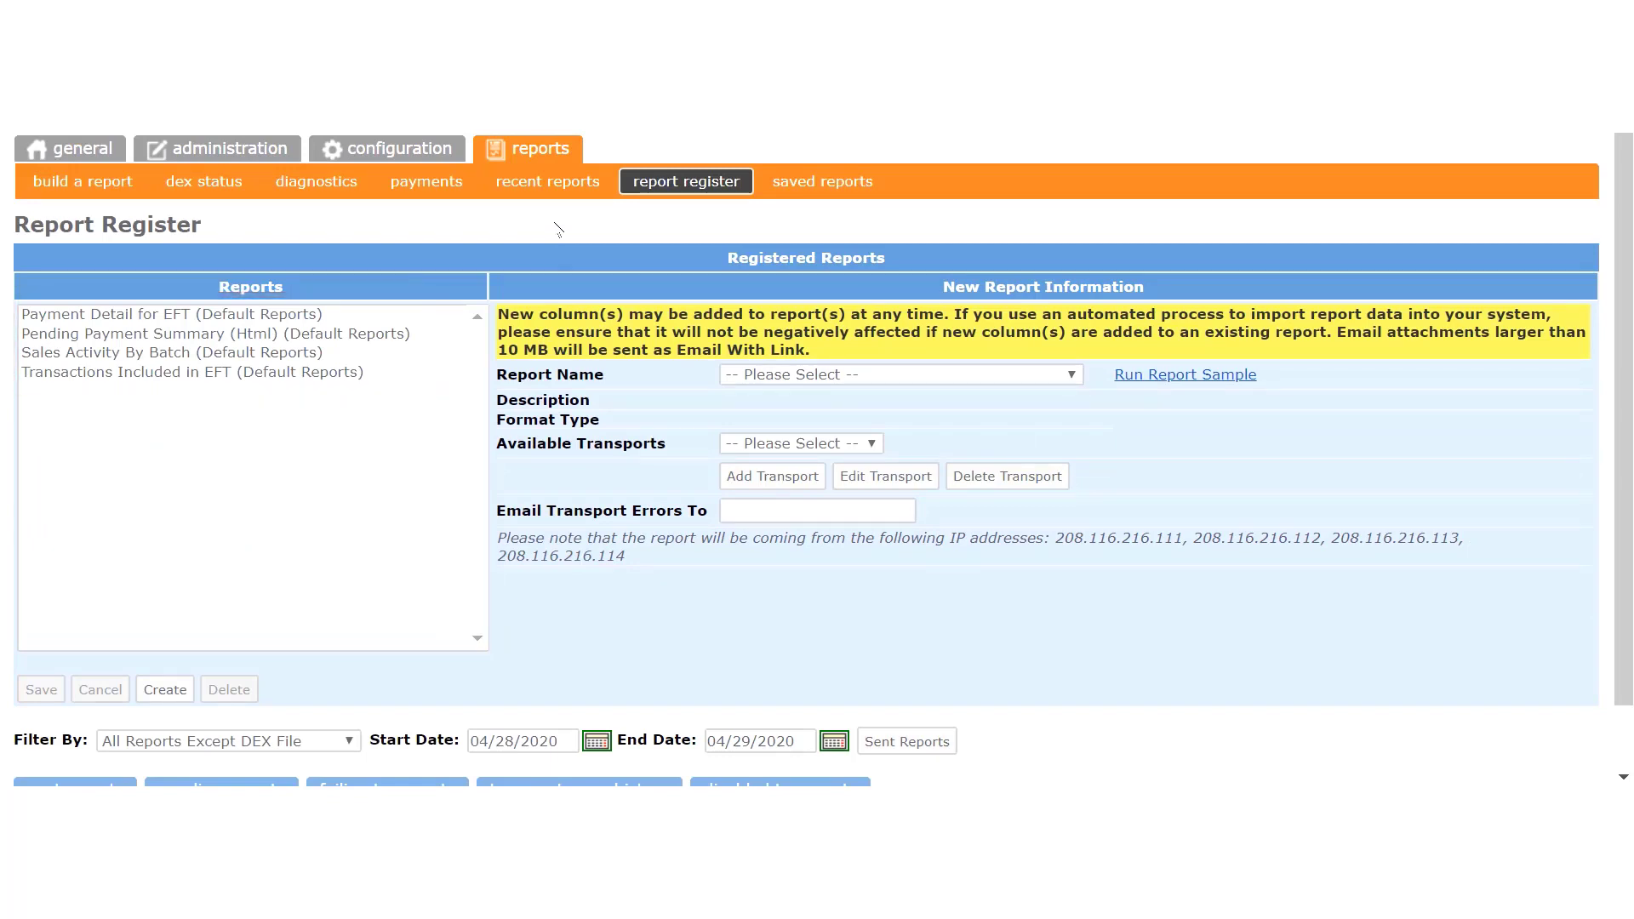
# Step: Review details of Sales Activity By Batch, Payment Detail for EFT, Transactions Included in EFT, and Pending Payment Summary (Html)
pyautogui.click(330, 354)
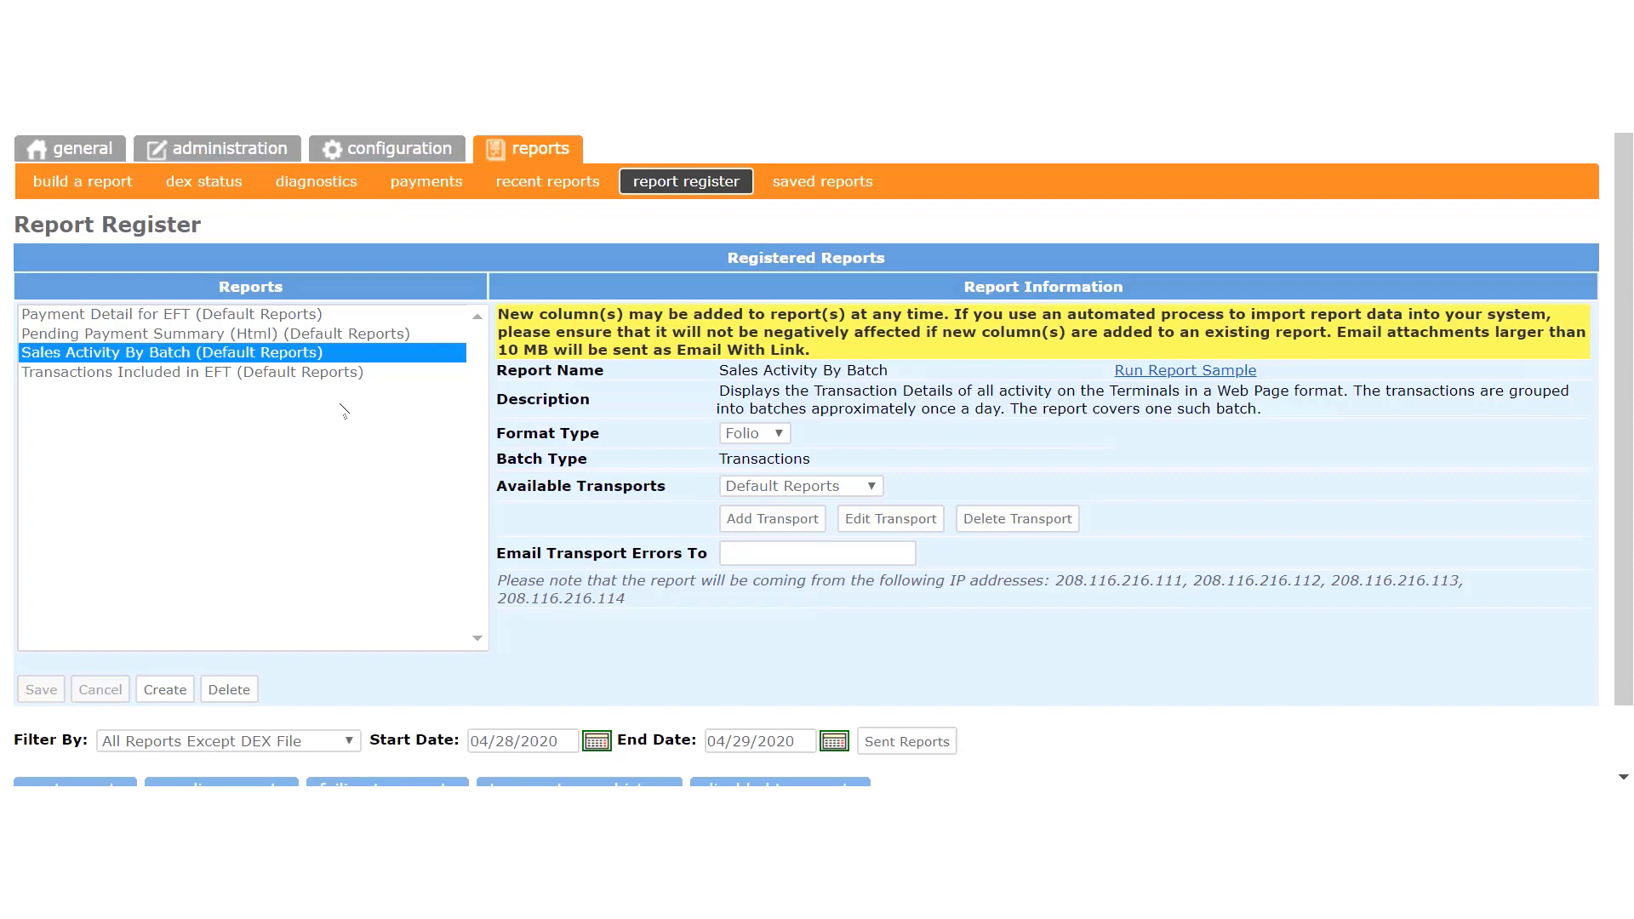
pyautogui.click(260, 313)
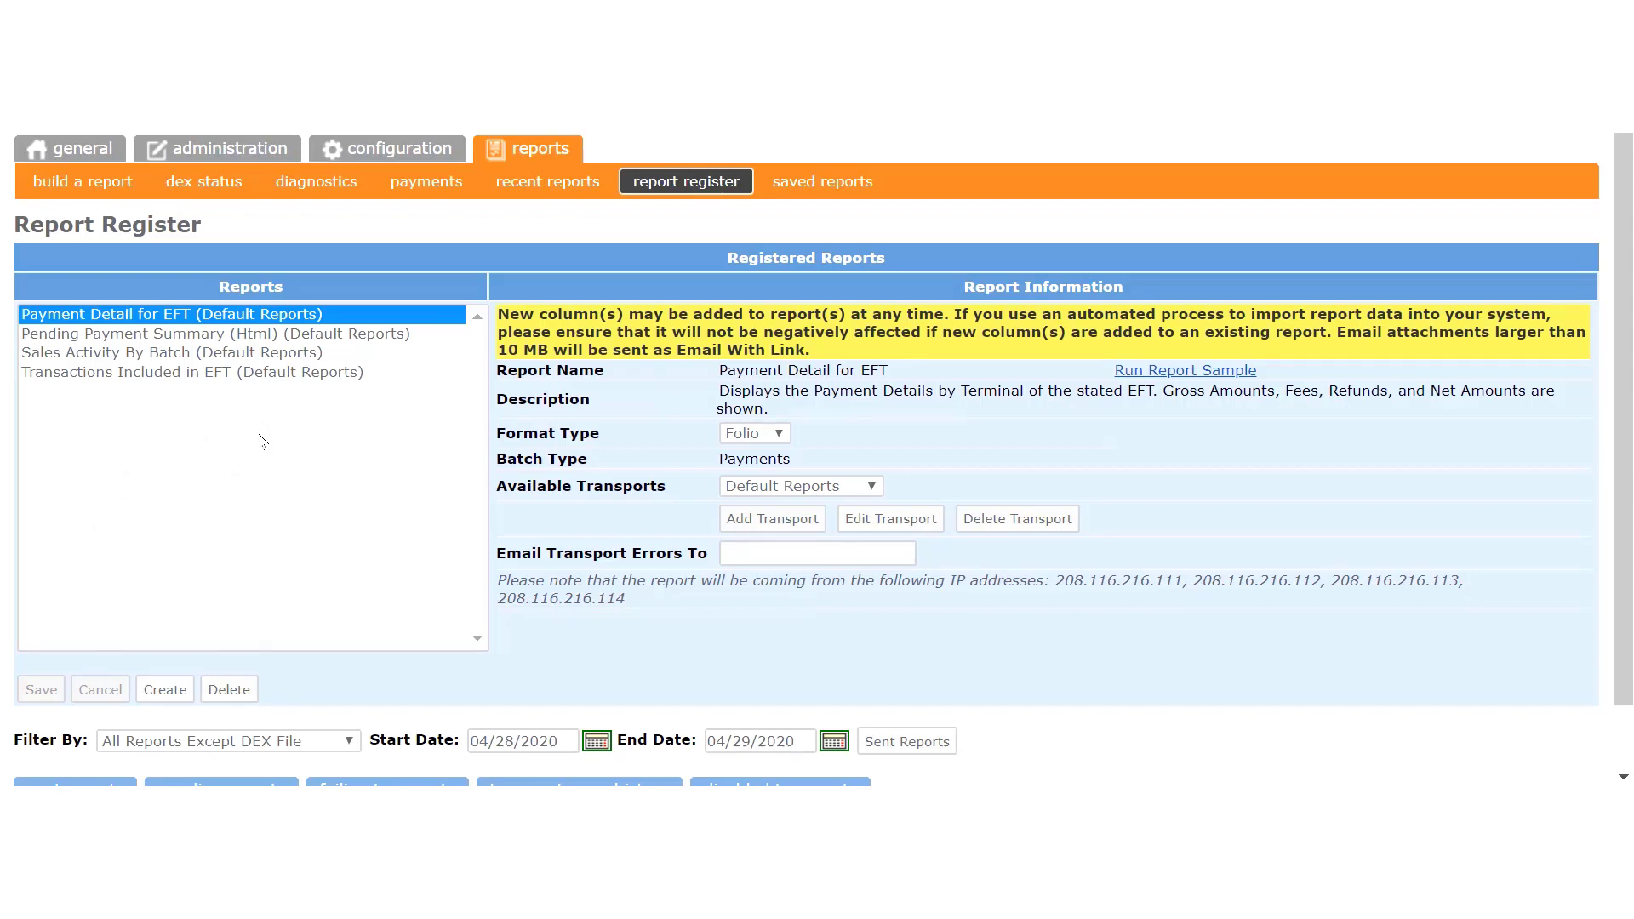
pyautogui.click(246, 374)
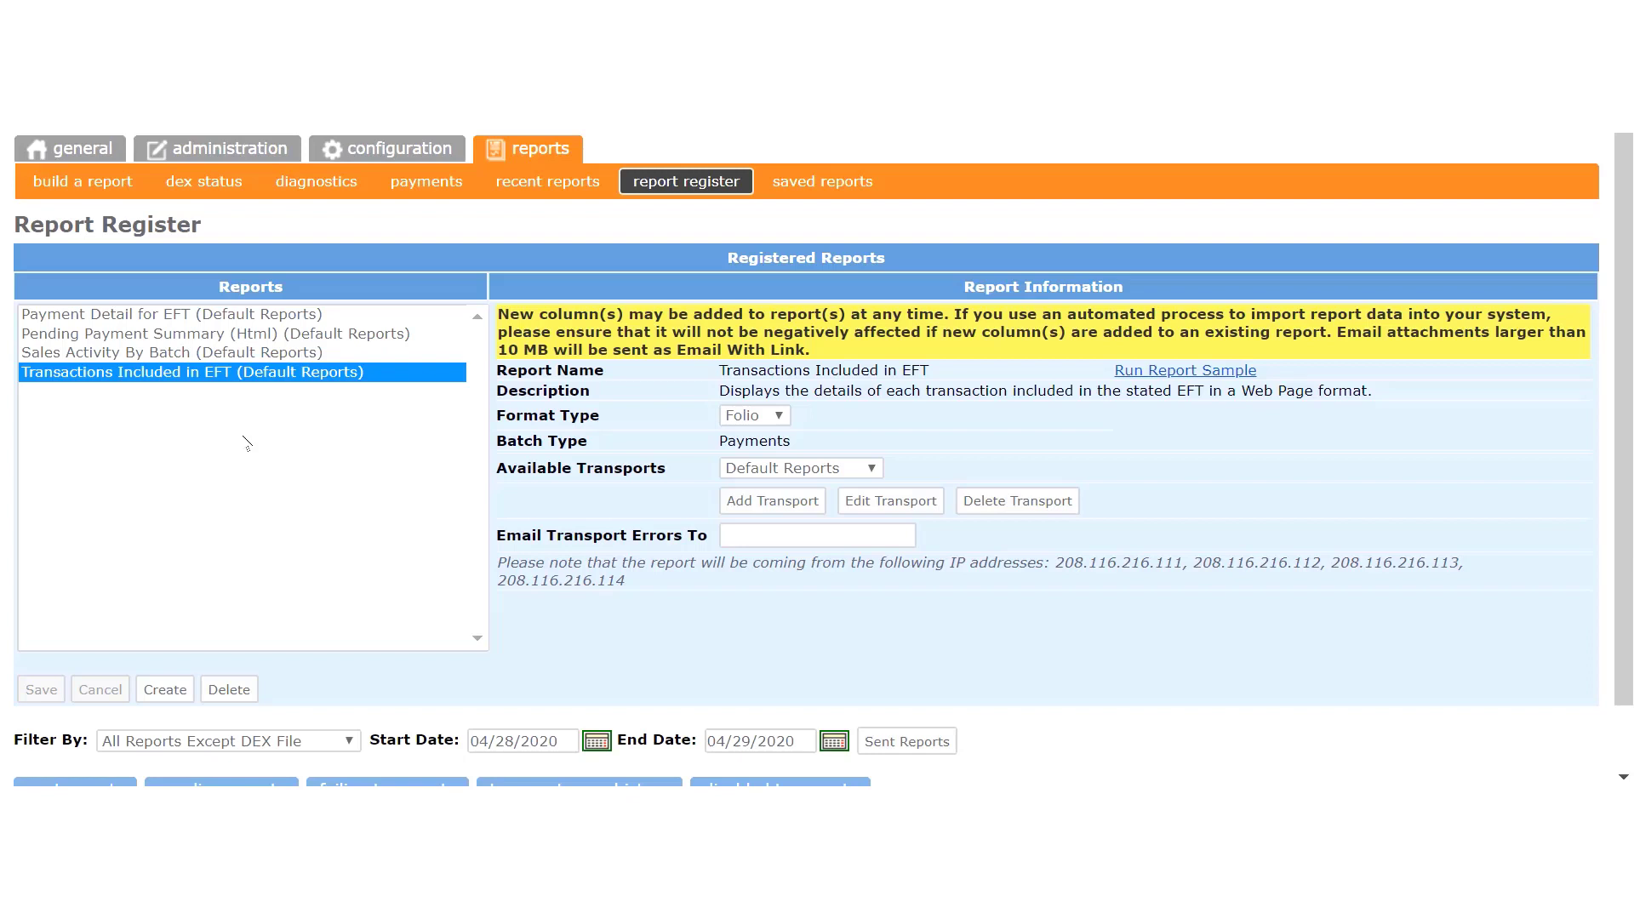
pyautogui.click(238, 334)
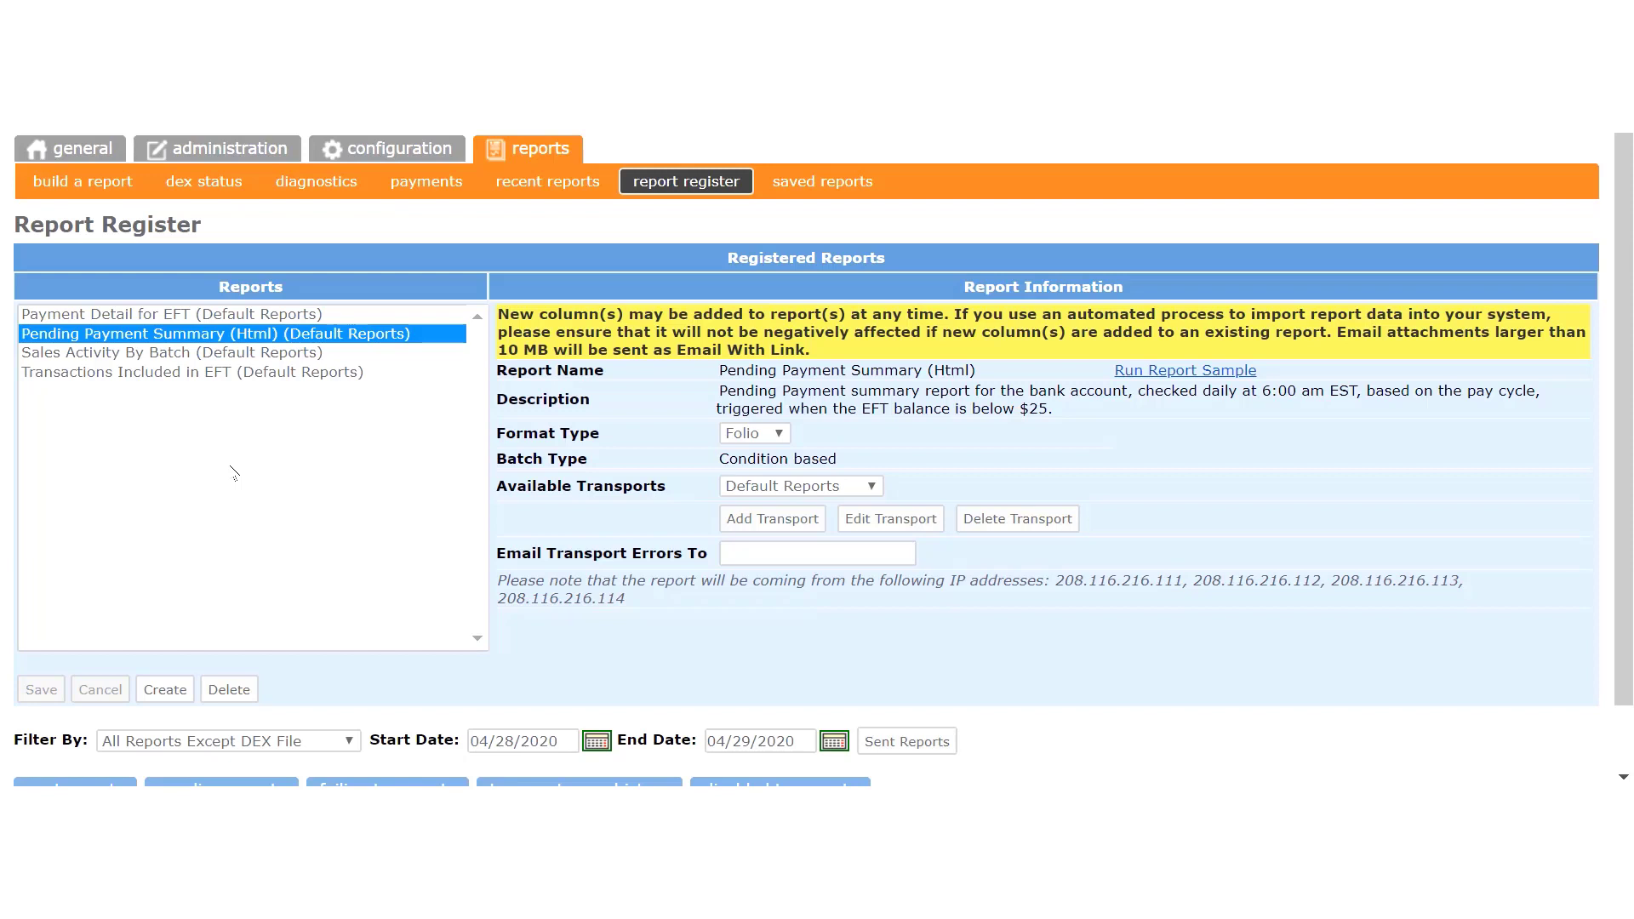
# Step: Create a new report entry for Device Health Report, keeping Daily frequency, and browse the report names
pyautogui.click(174, 692)
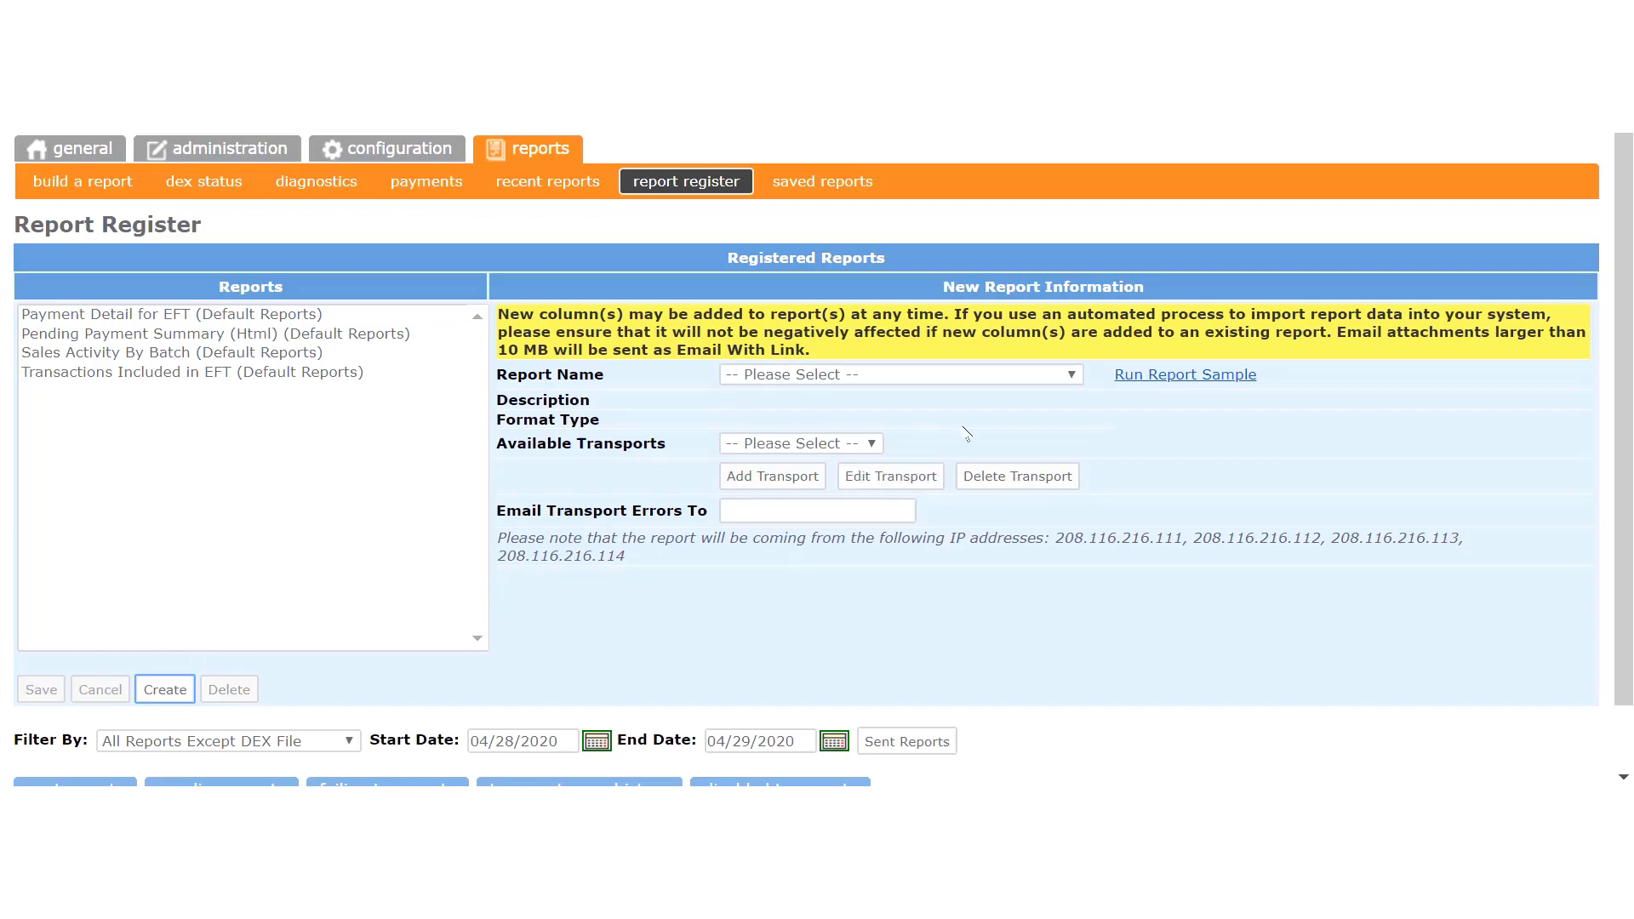
pyautogui.click(1071, 375)
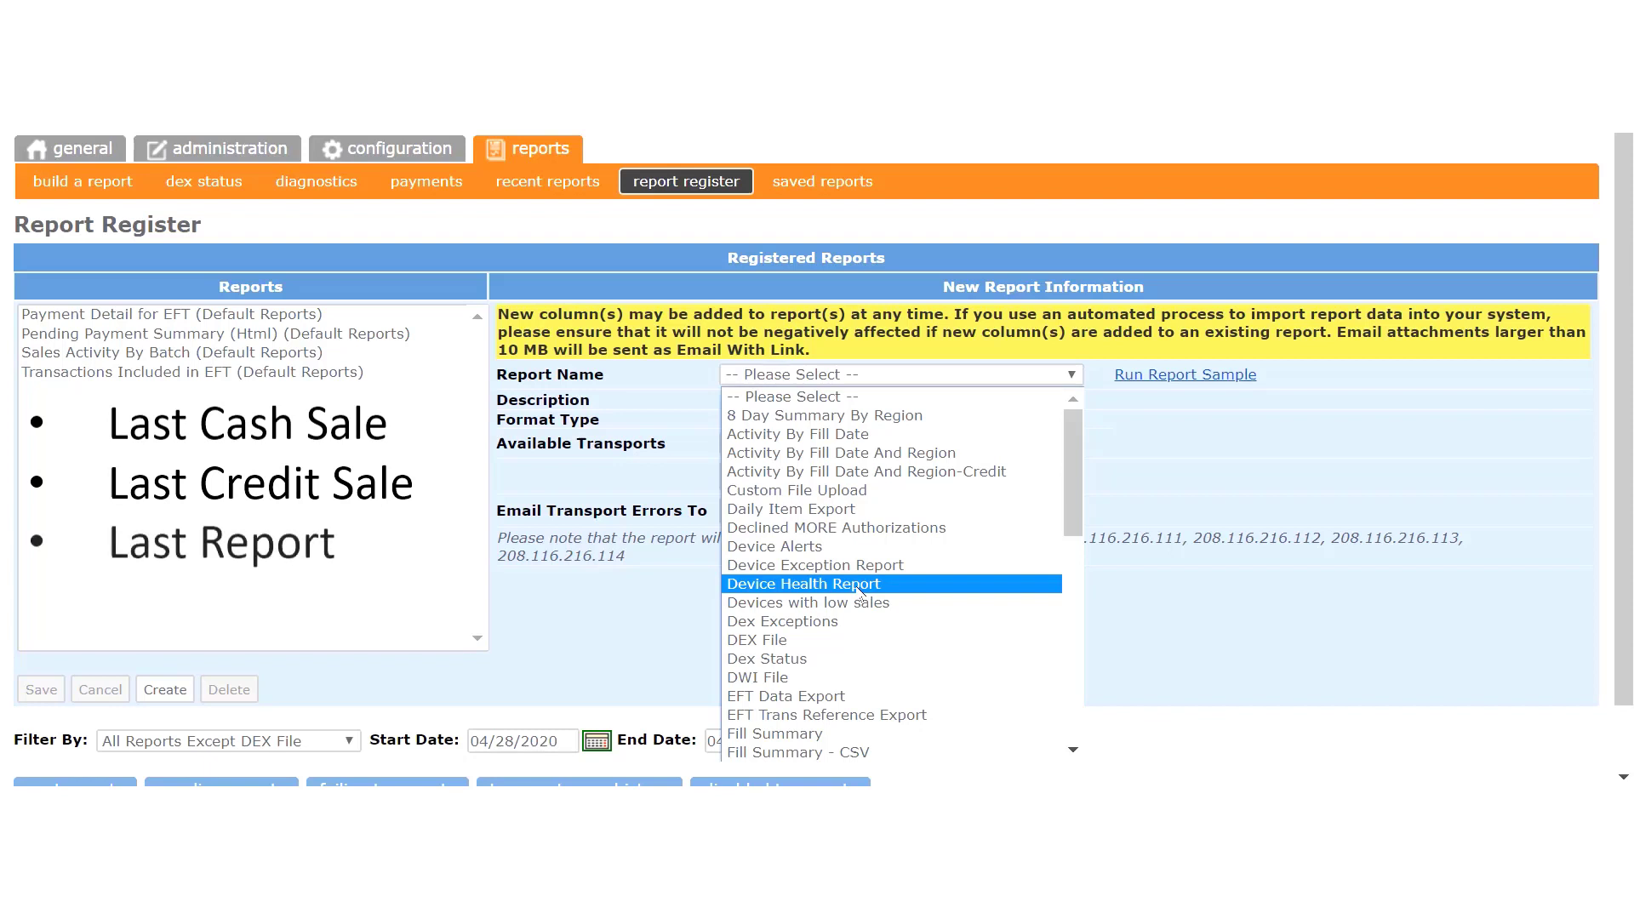
pyautogui.click(857, 587)
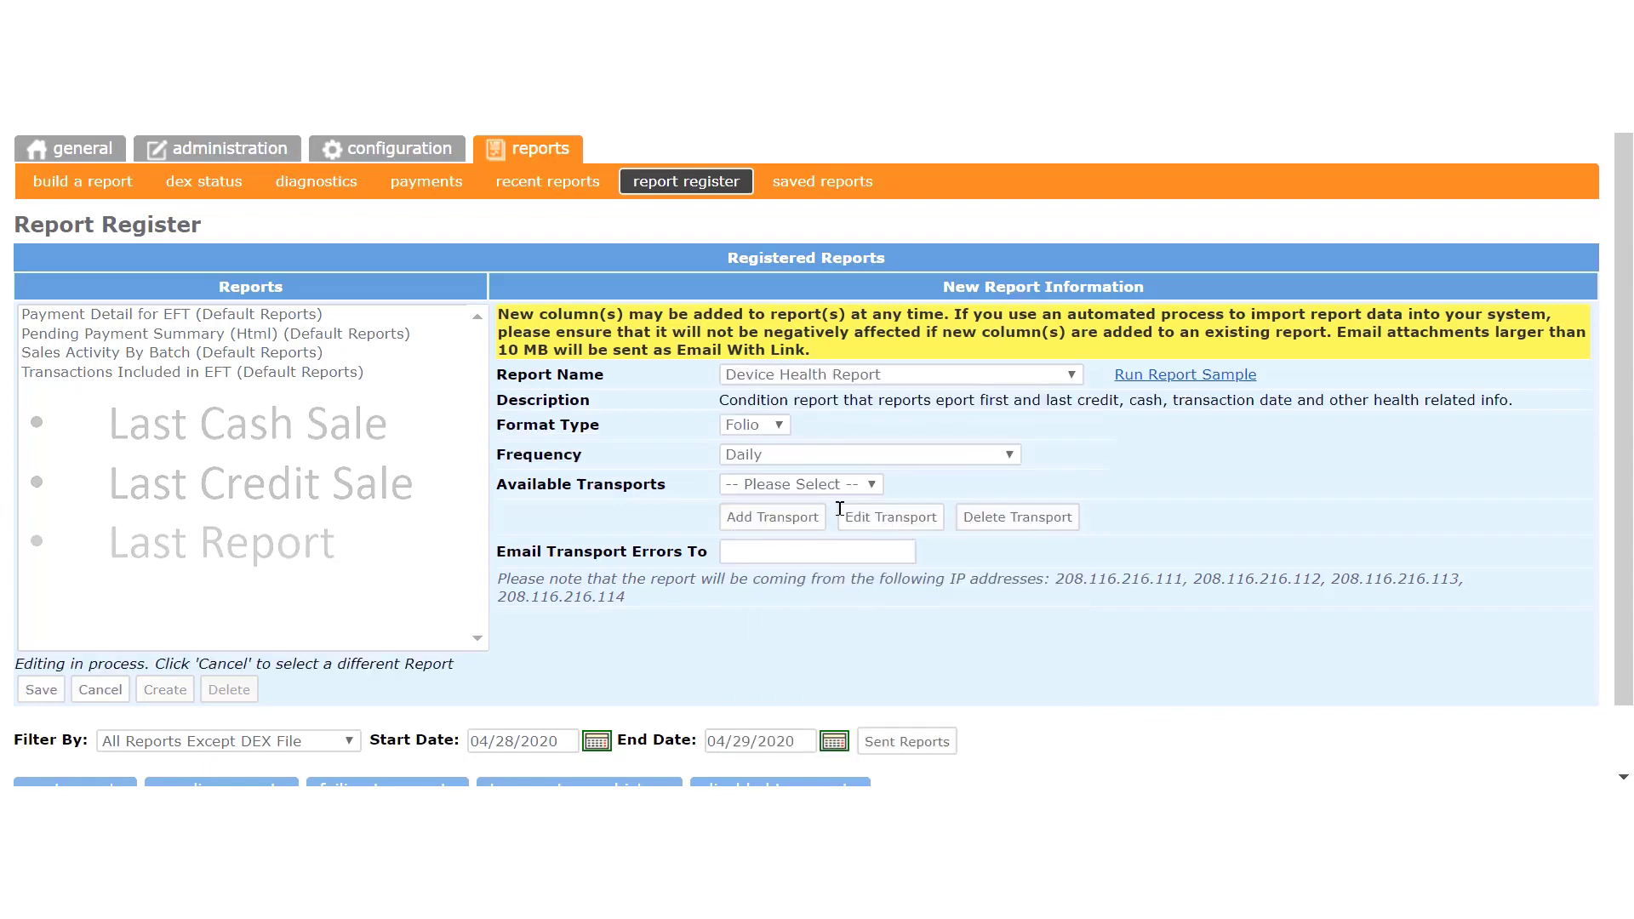
pyautogui.click(1009, 455)
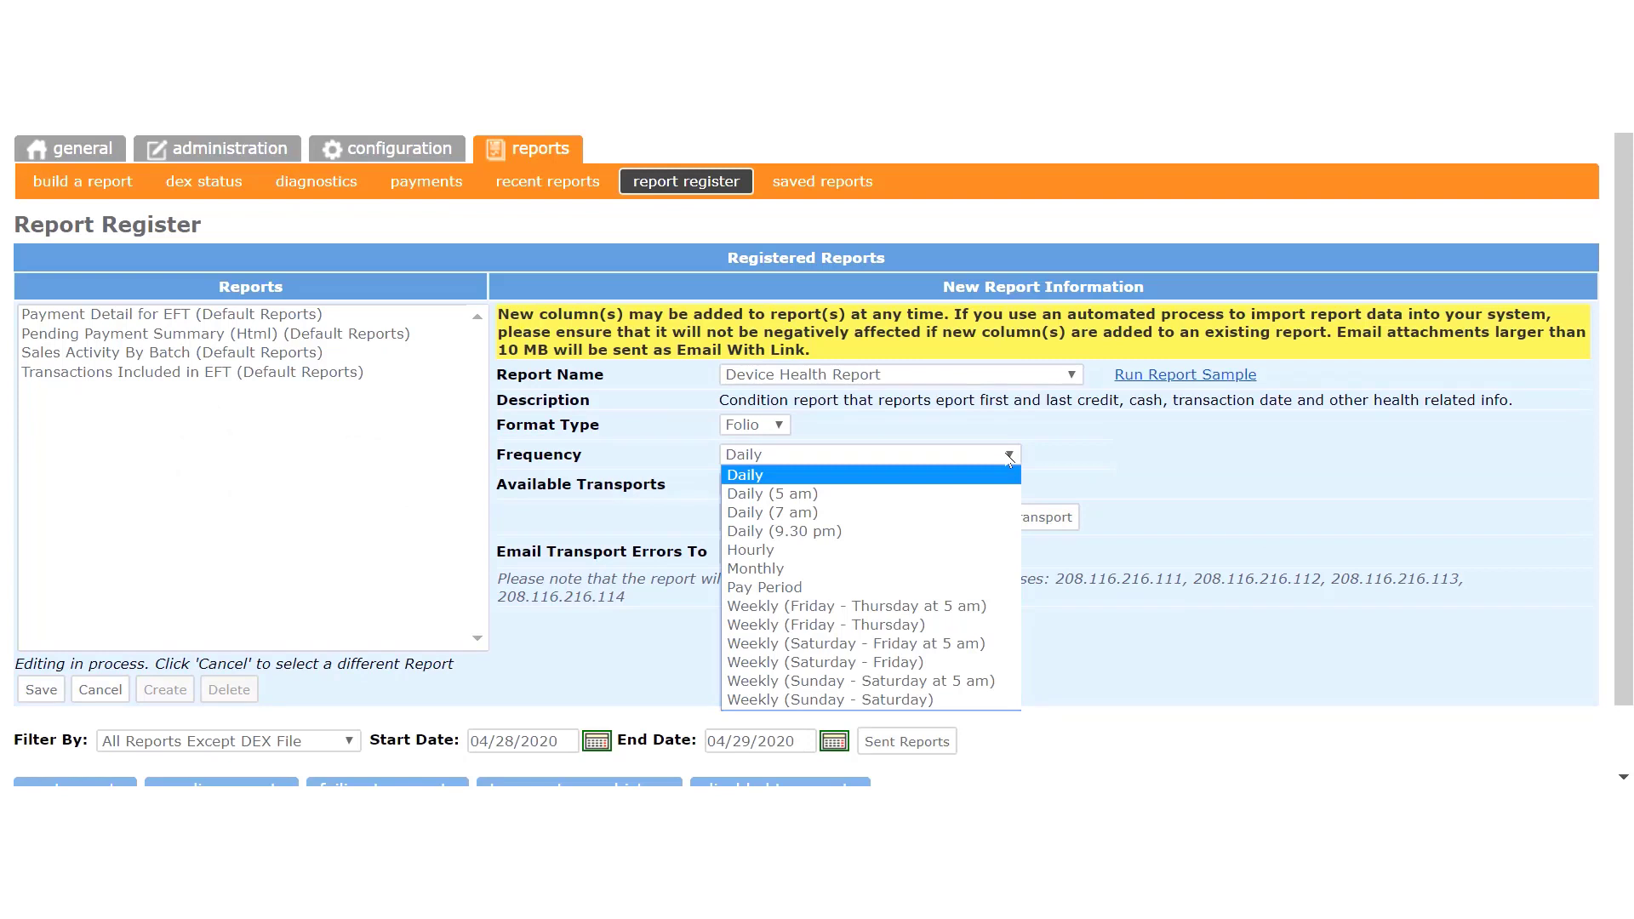
pyautogui.click(1008, 455)
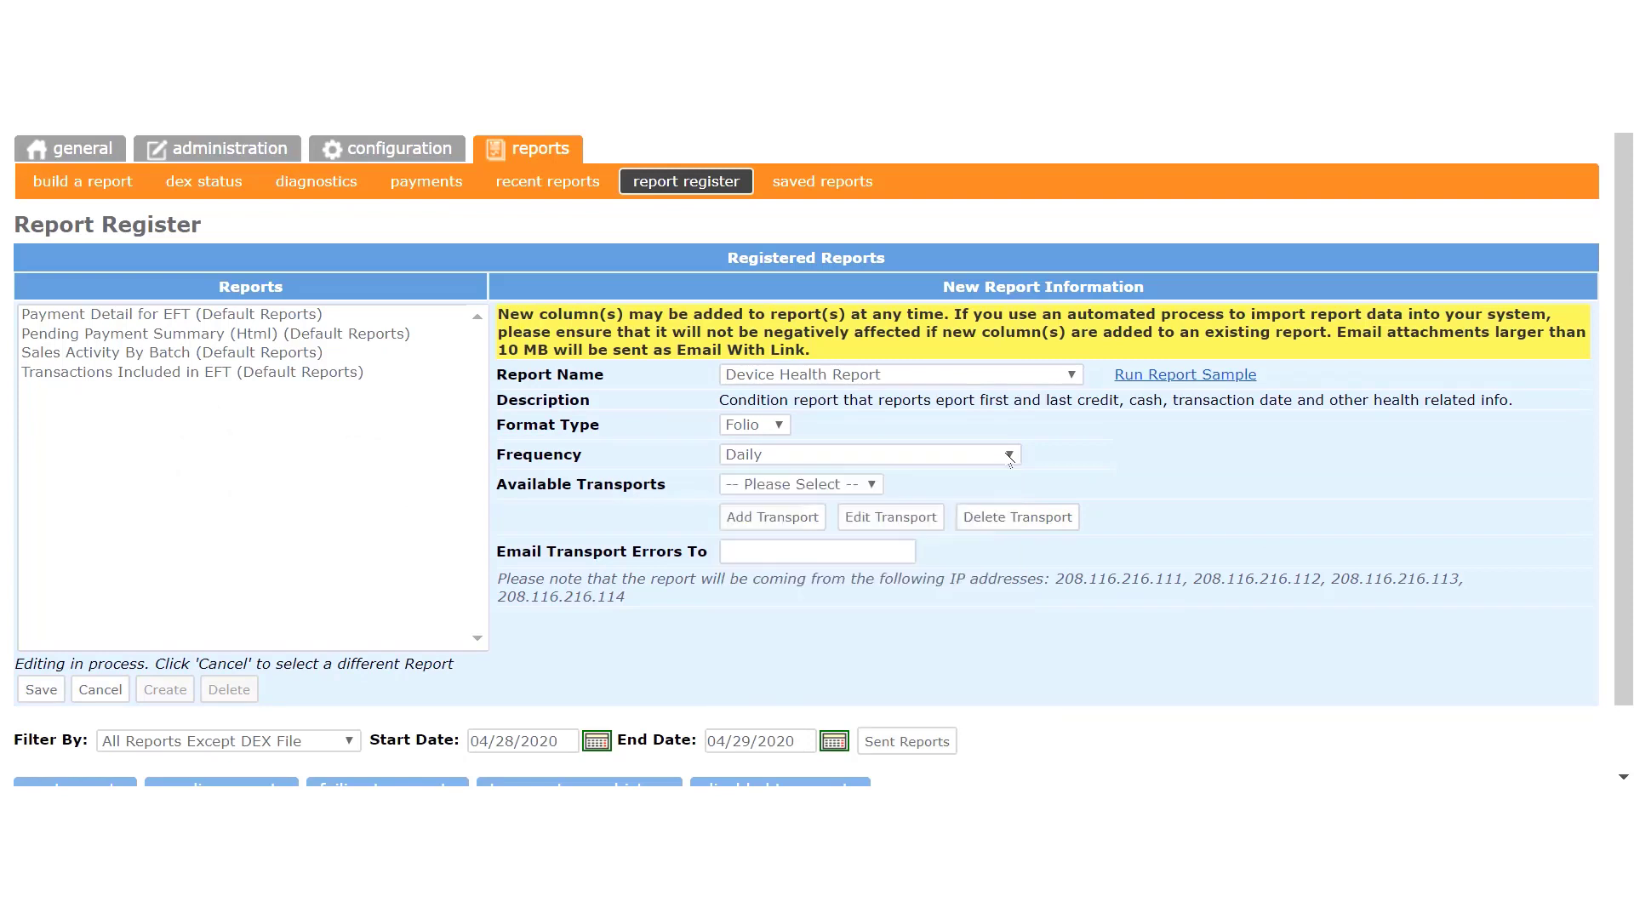
pyautogui.click(1071, 375)
pyautogui.scroll(-10, 936, 606)
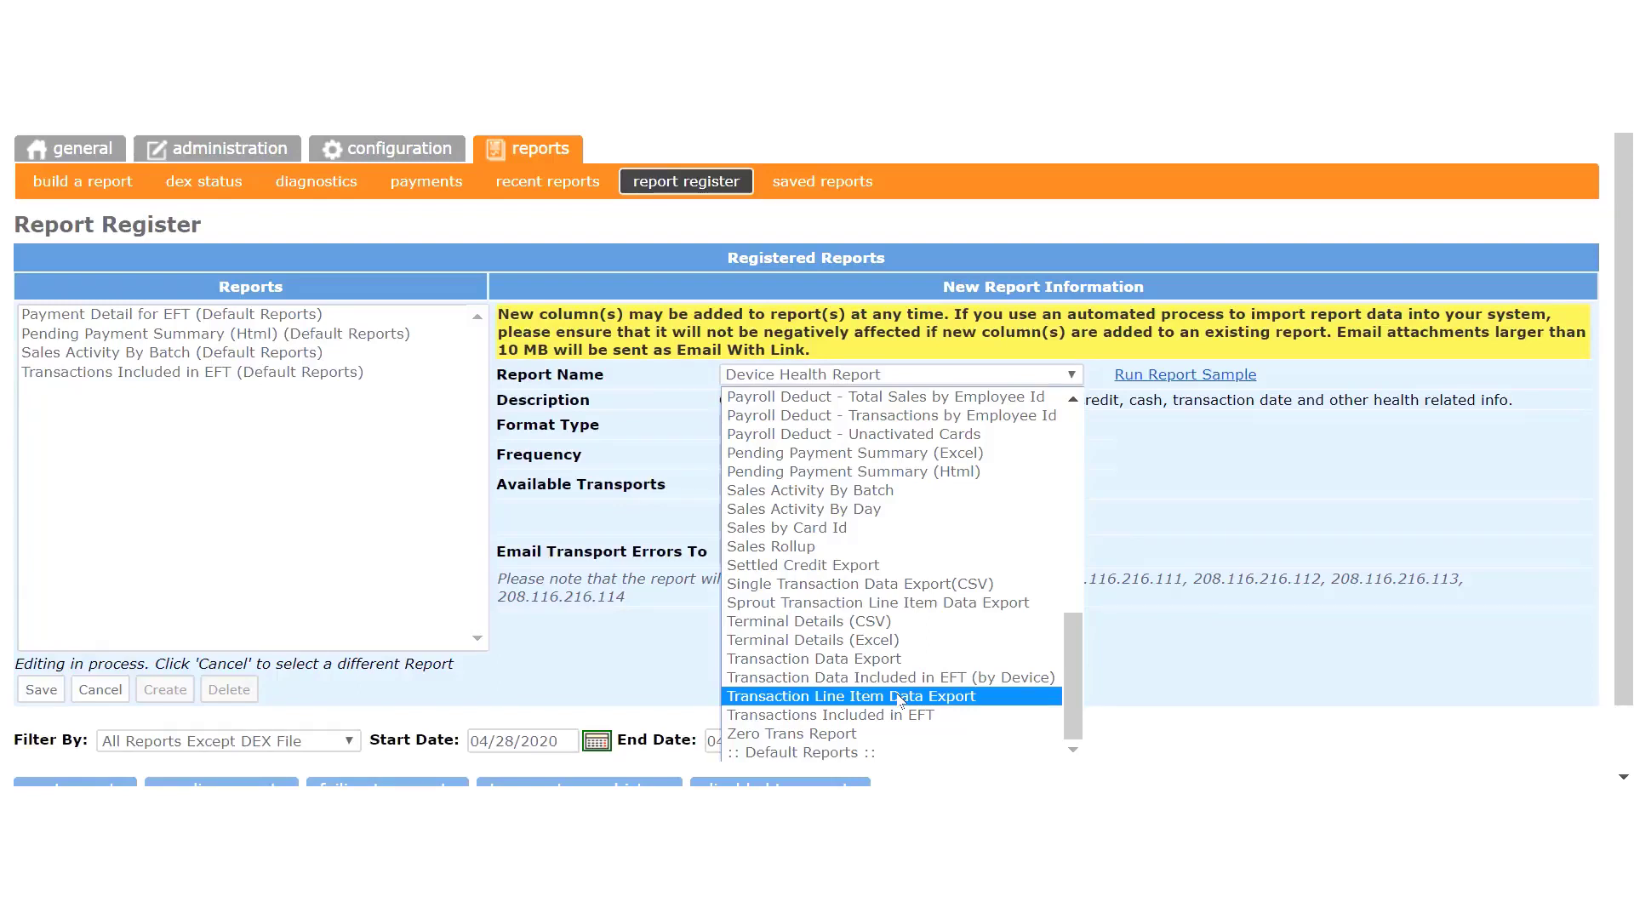
pyautogui.scroll(12, 889, 655)
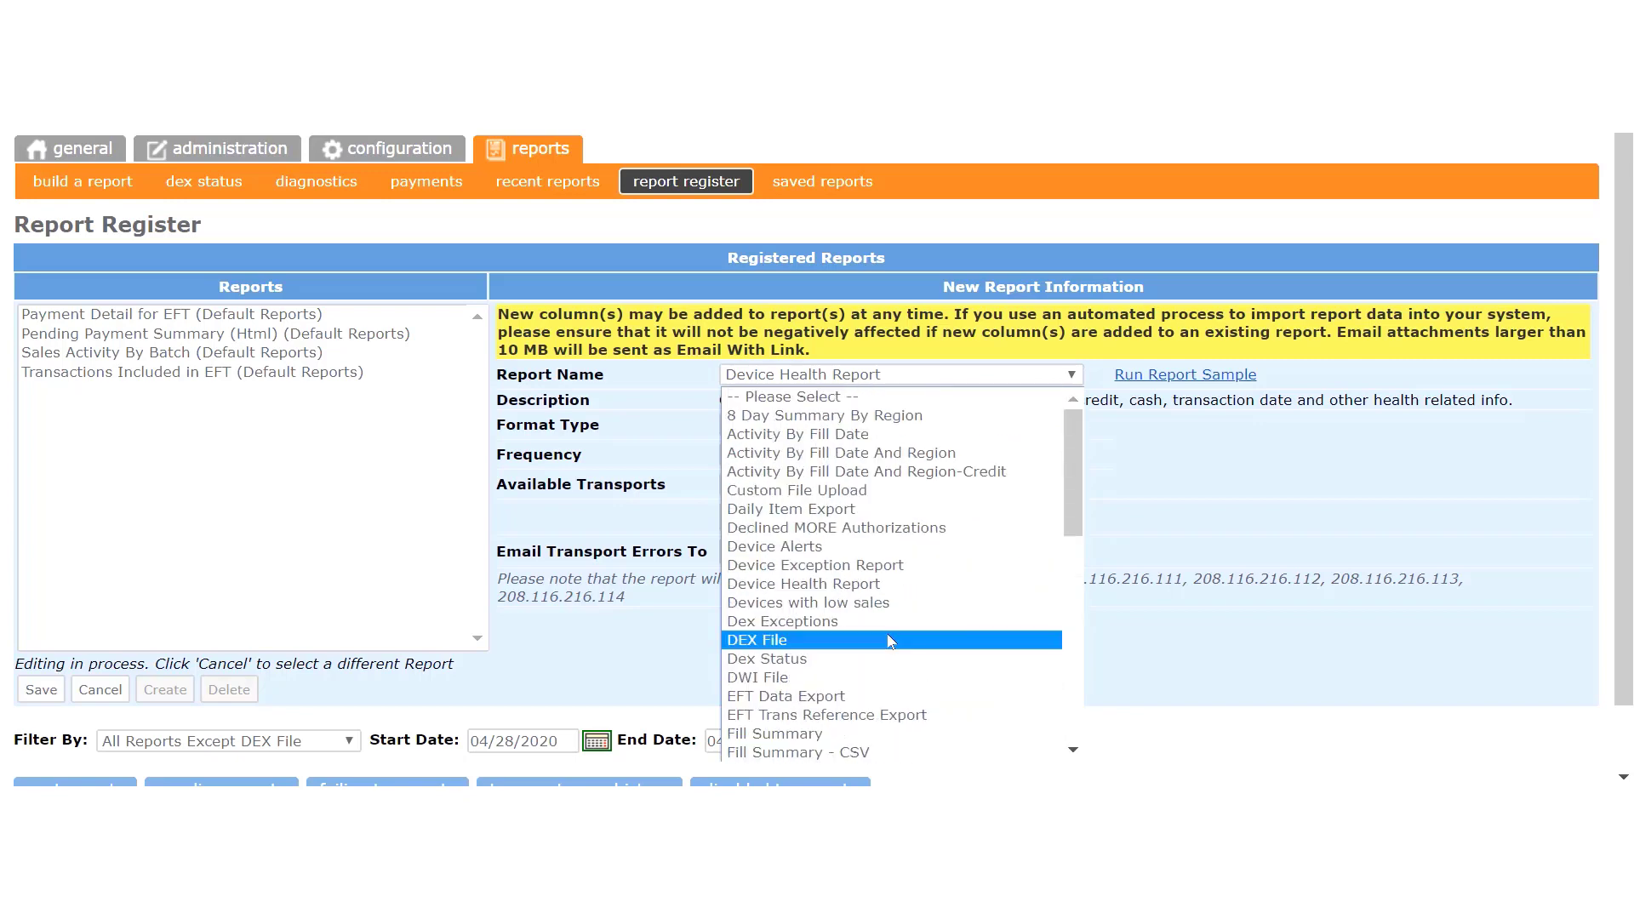
# Step: Save Device Health Report with Daily (5 am) frequency and the Other Reports transport
pyautogui.click(848, 585)
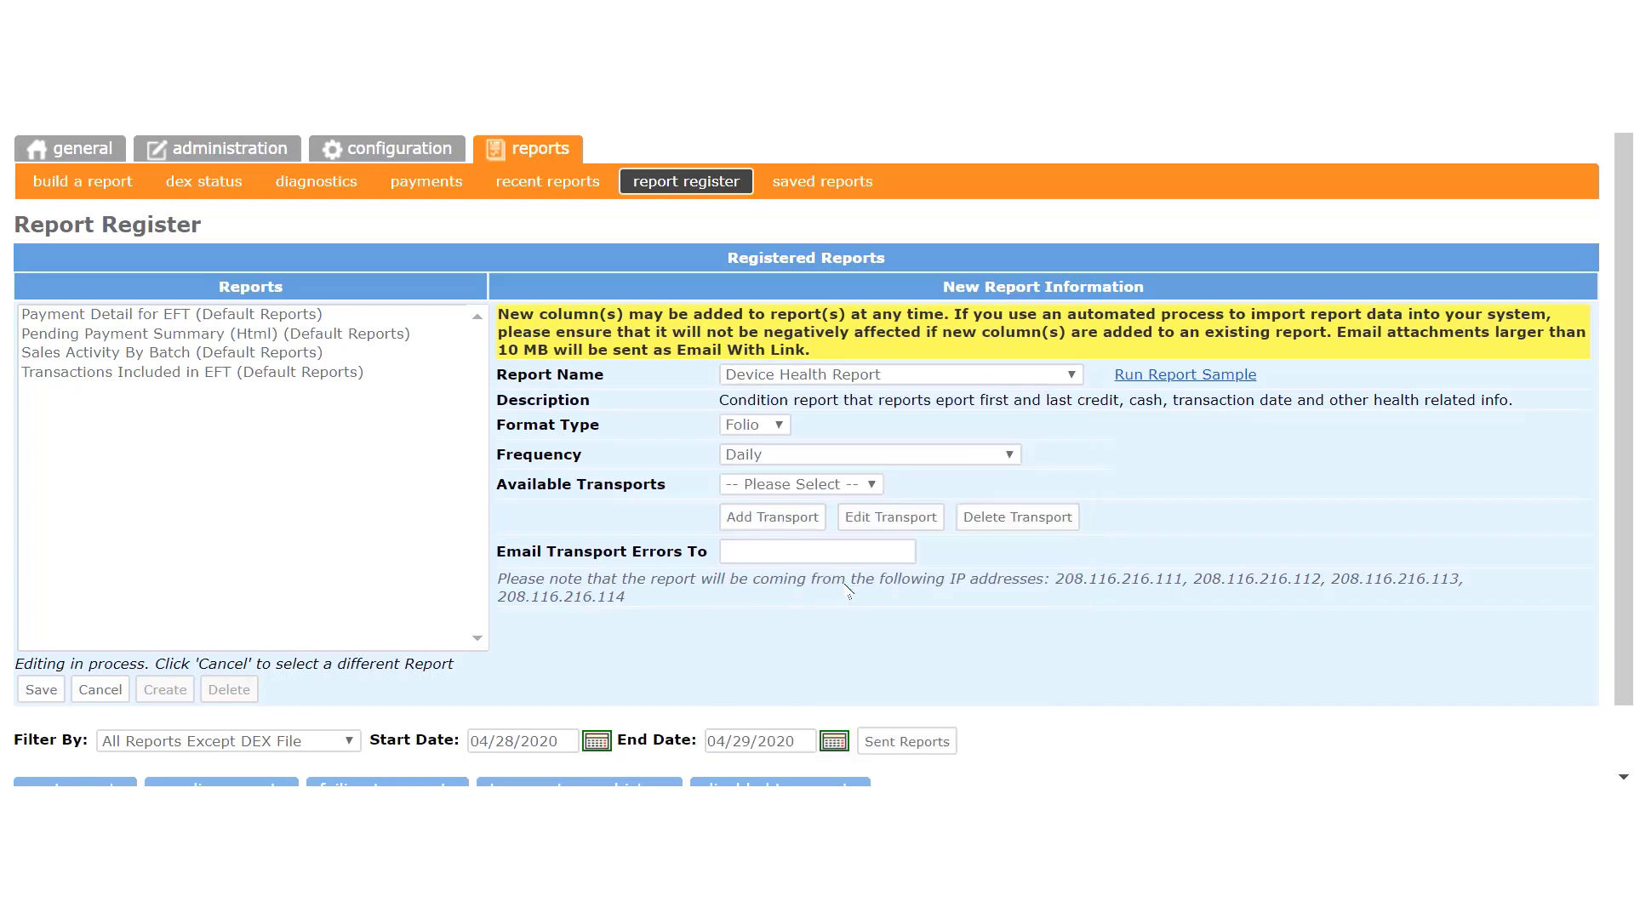
pyautogui.click(1010, 455)
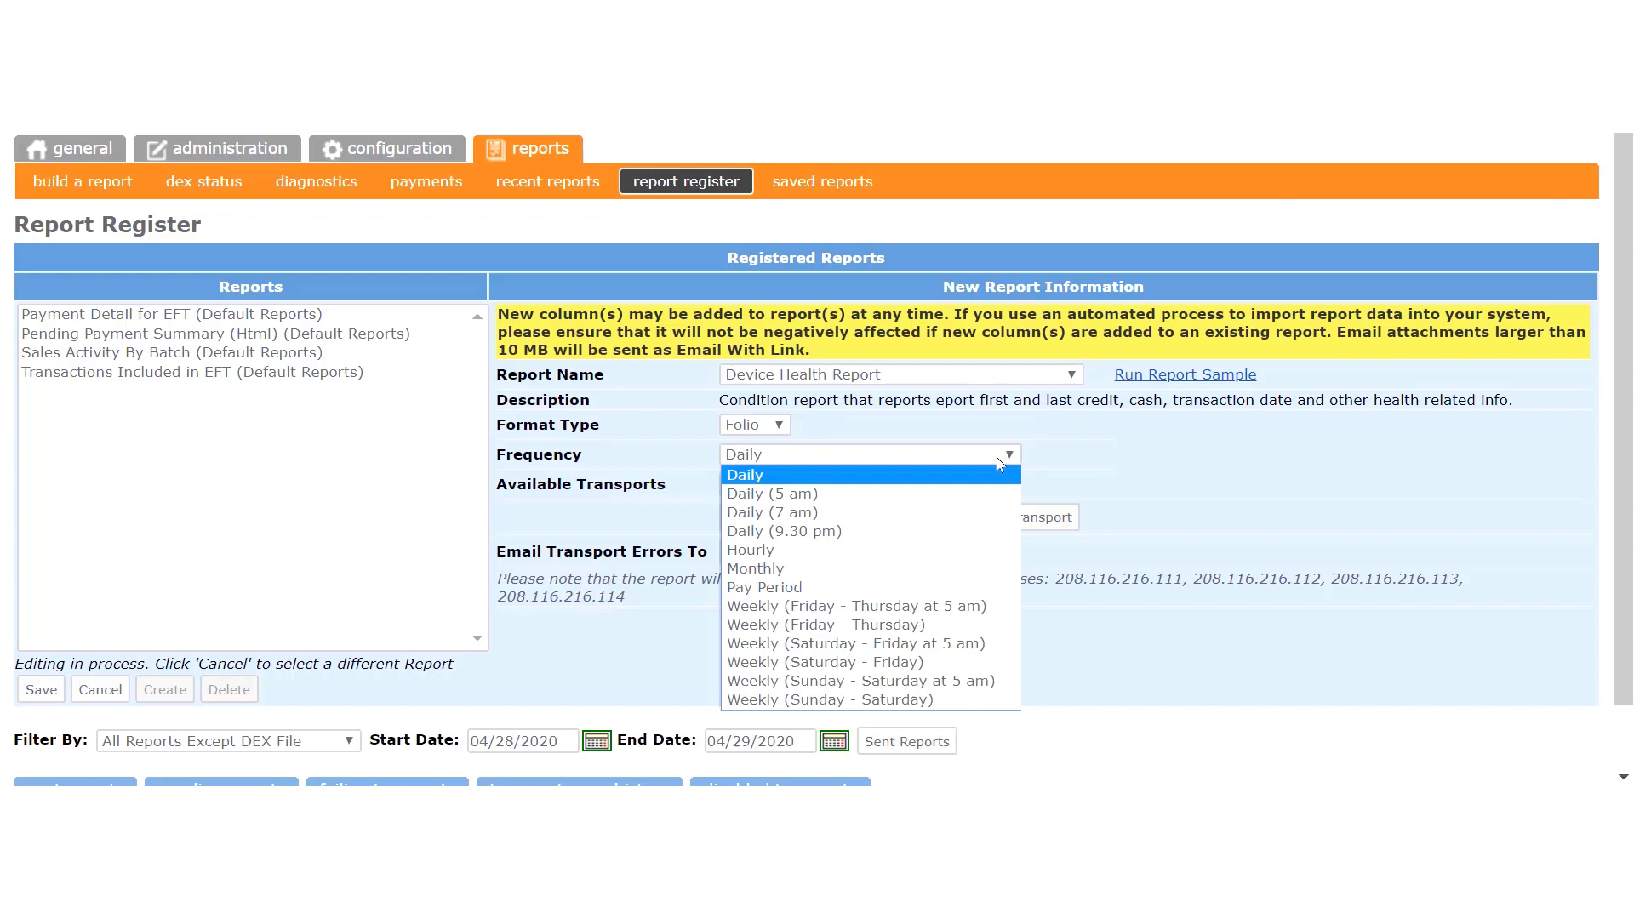
pyautogui.click(885, 500)
pyautogui.click(872, 484)
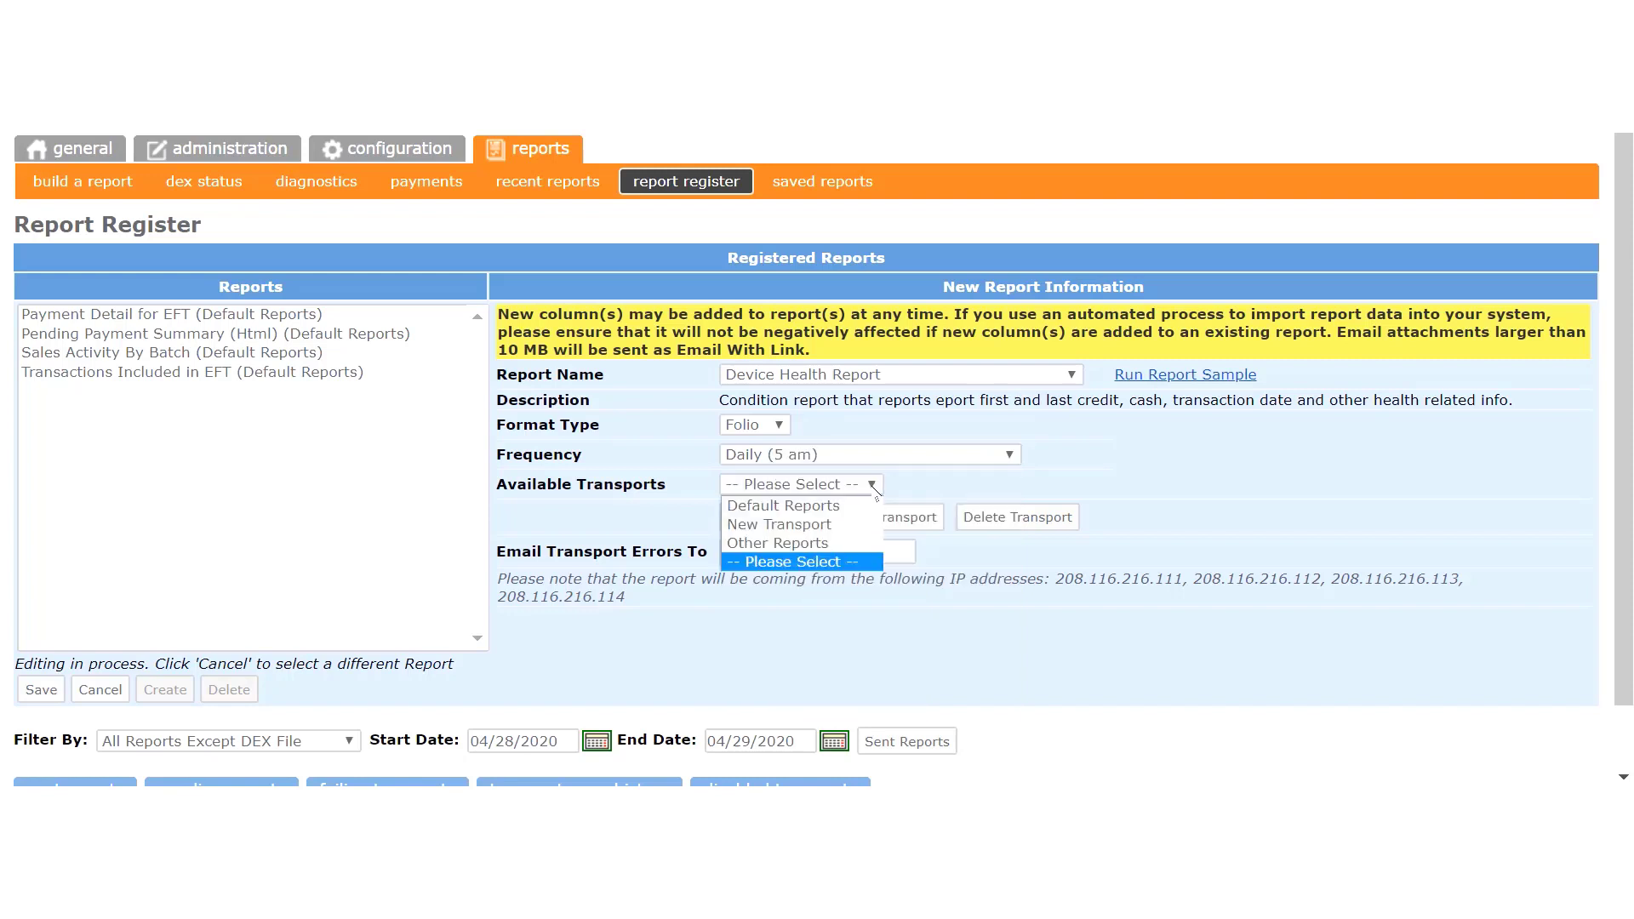
pyautogui.click(830, 545)
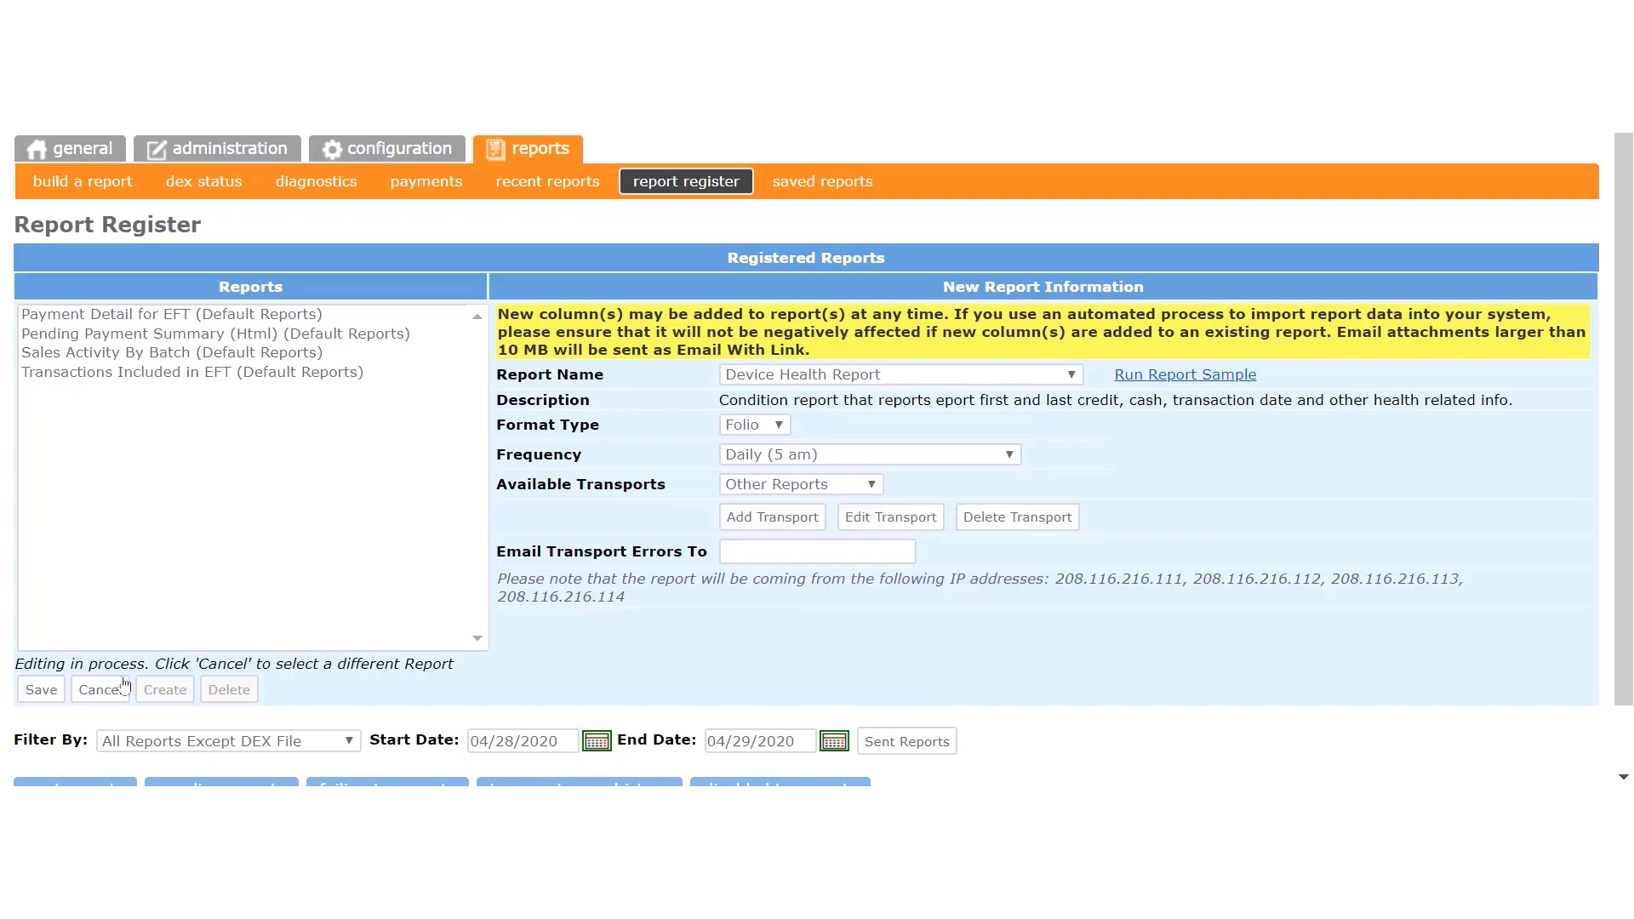
pyautogui.click(49, 692)
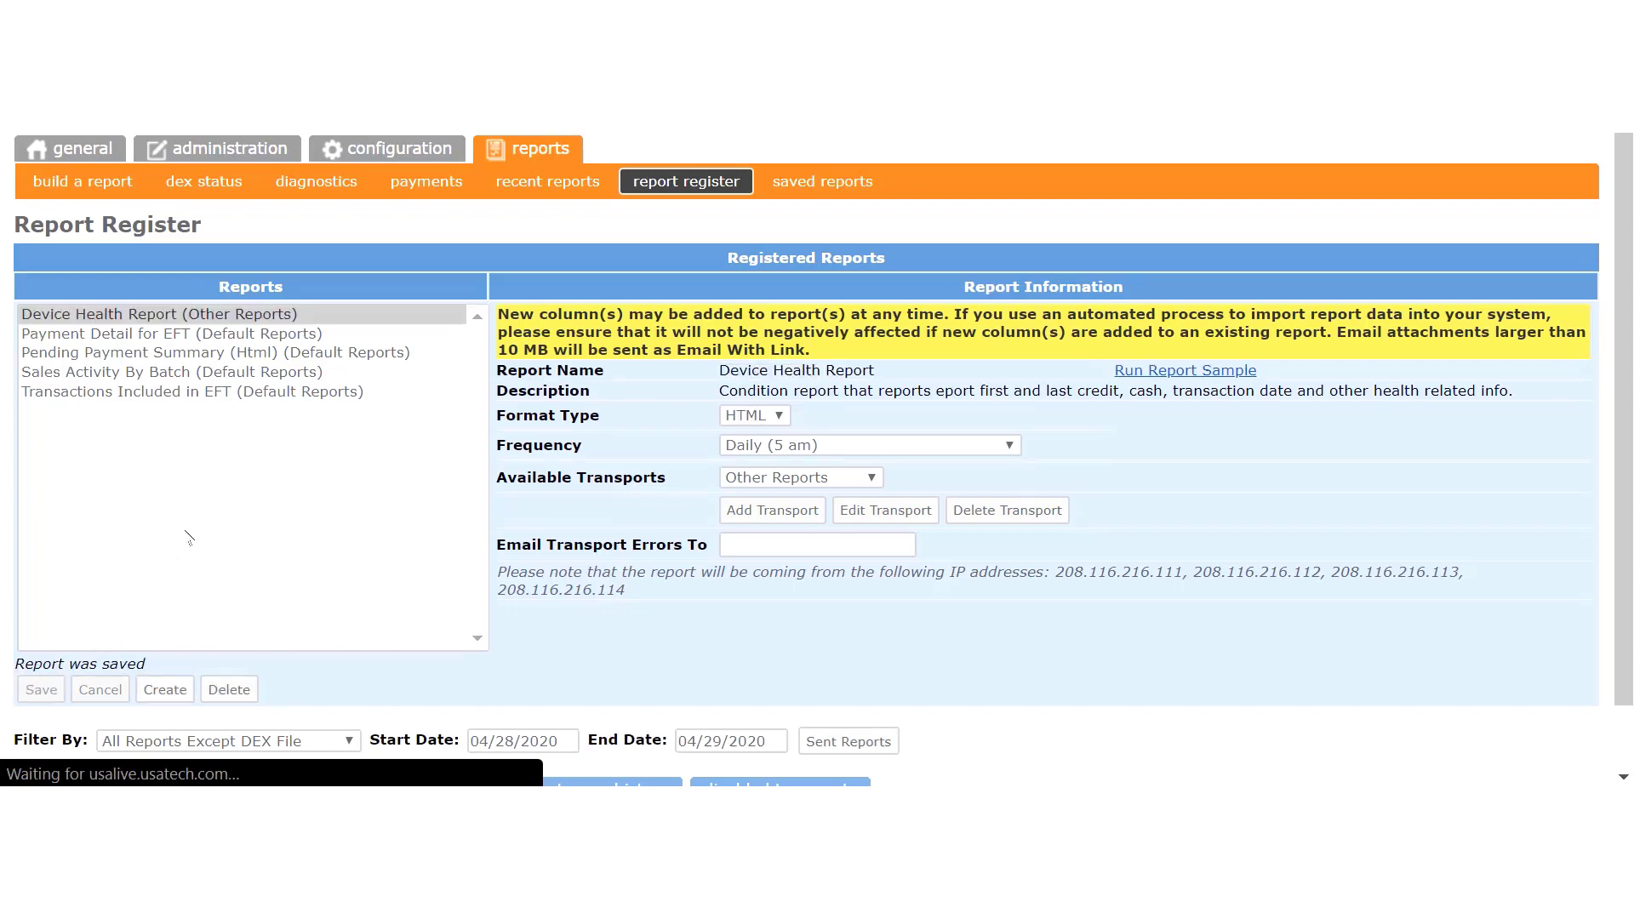
pyautogui.click(222, 317)
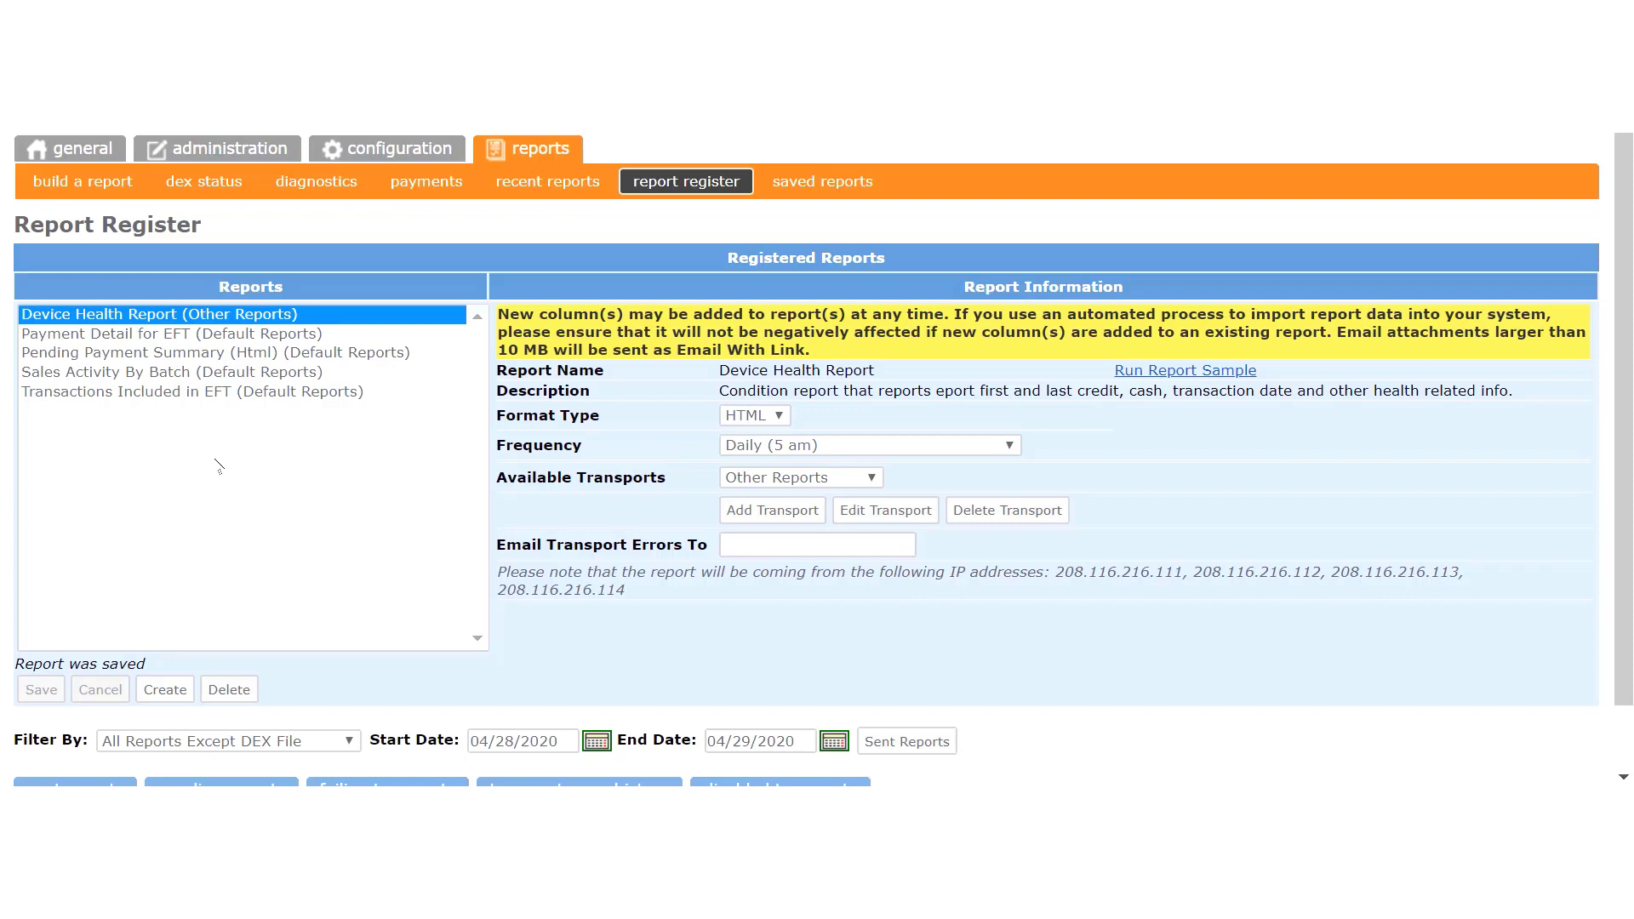
# Step: Switch the transport to New Transport and enter a recipient e-mail address in its settings
pyautogui.click(871, 478)
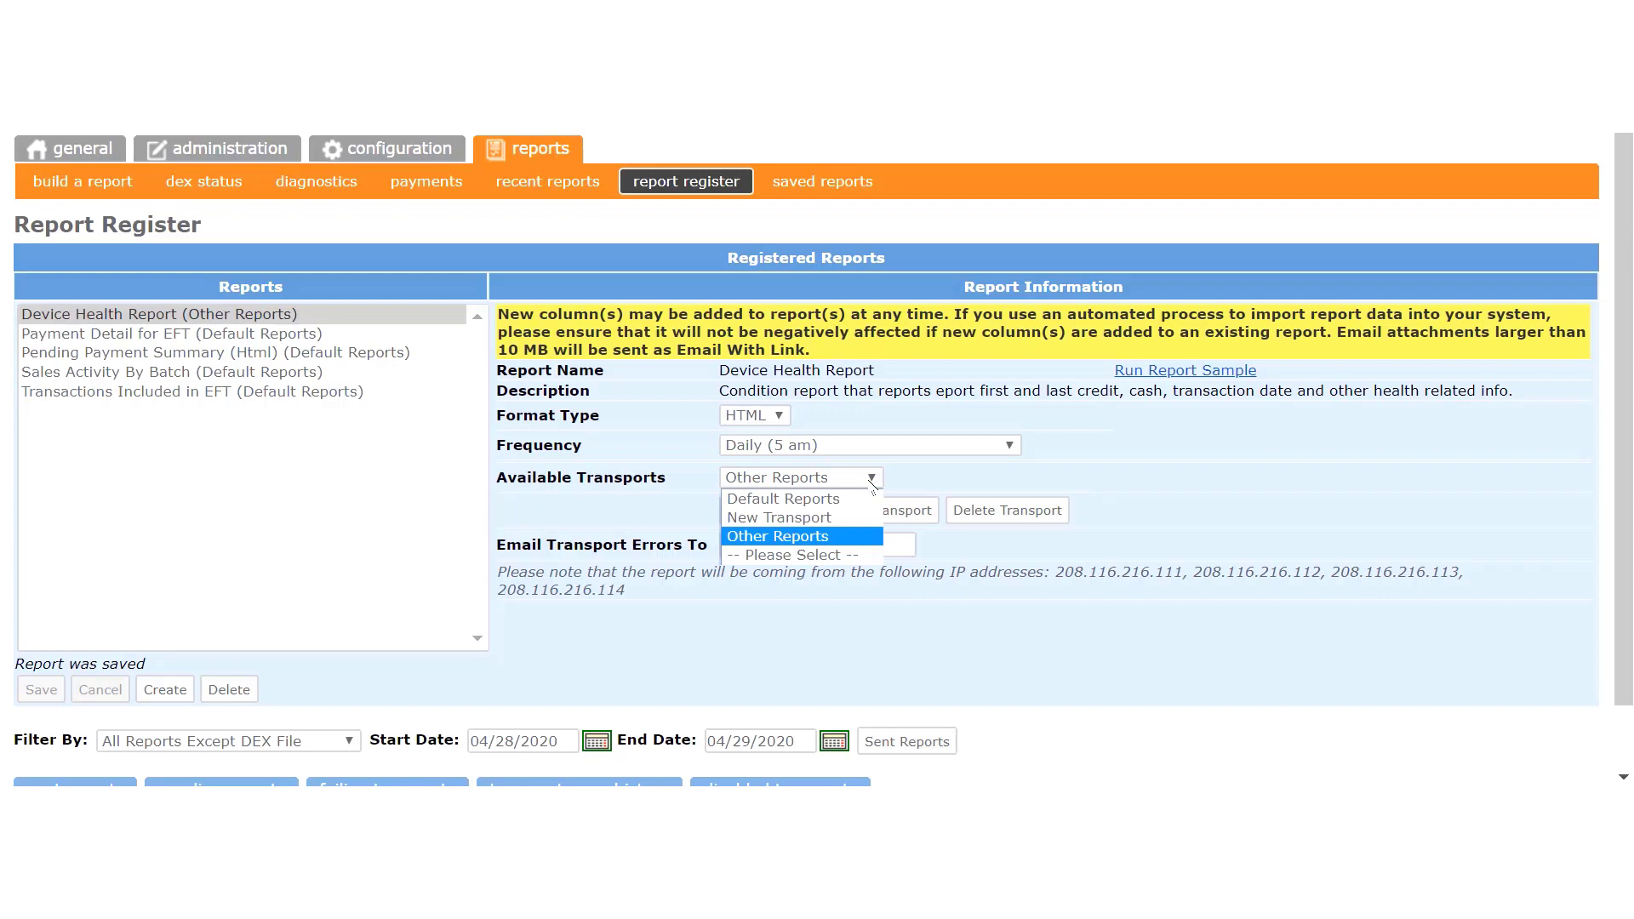
pyautogui.click(838, 517)
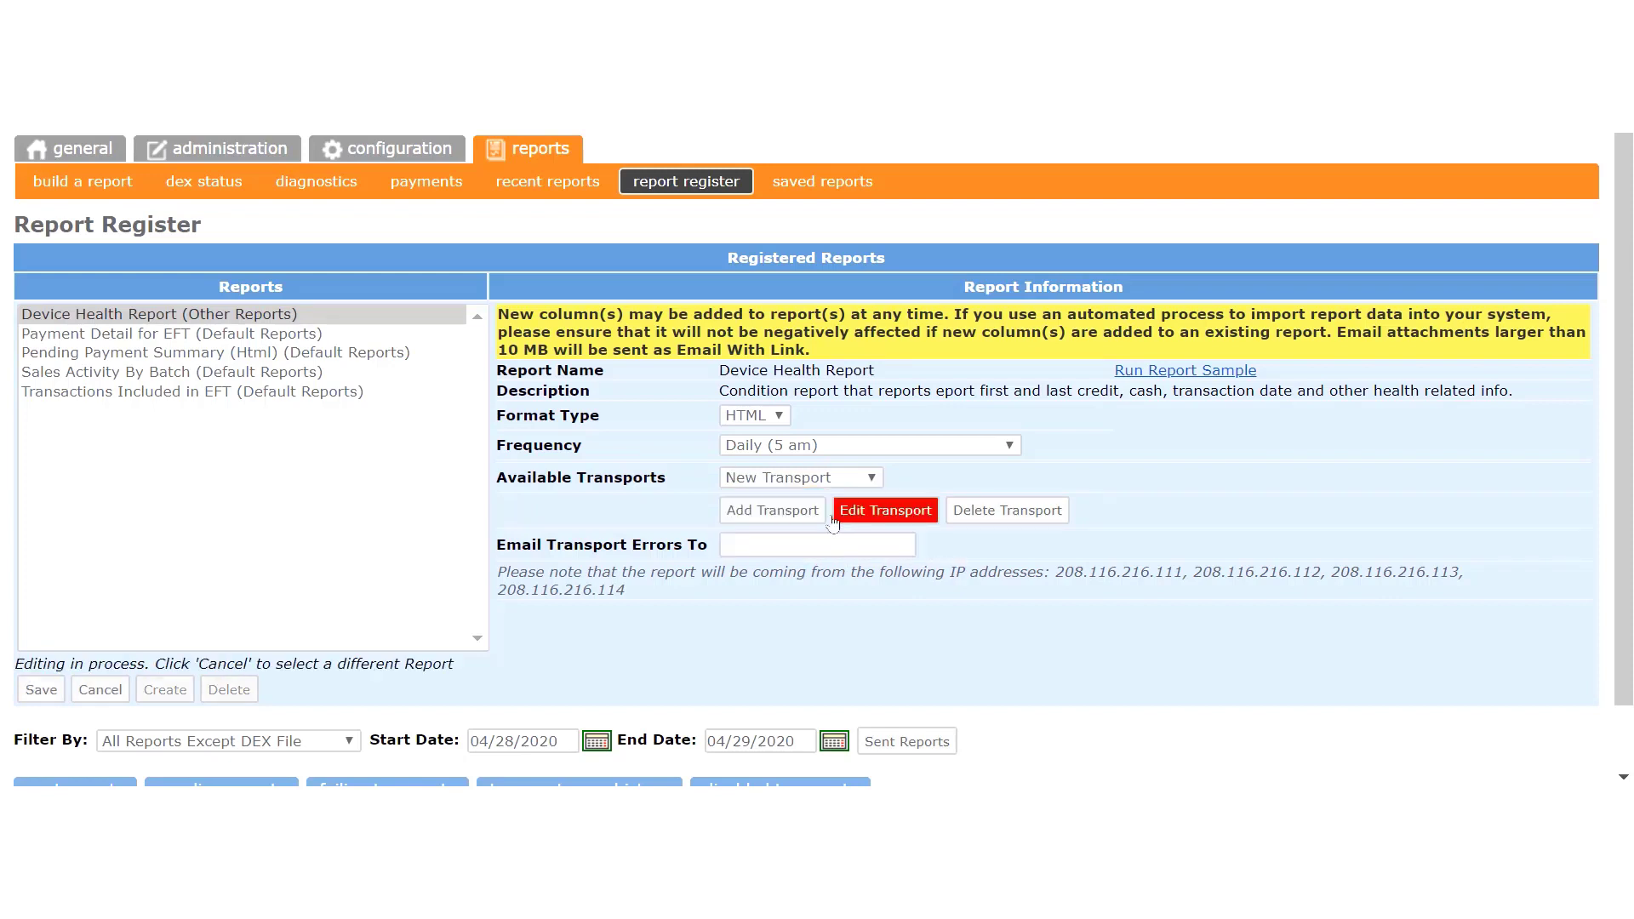
pyautogui.click(903, 517)
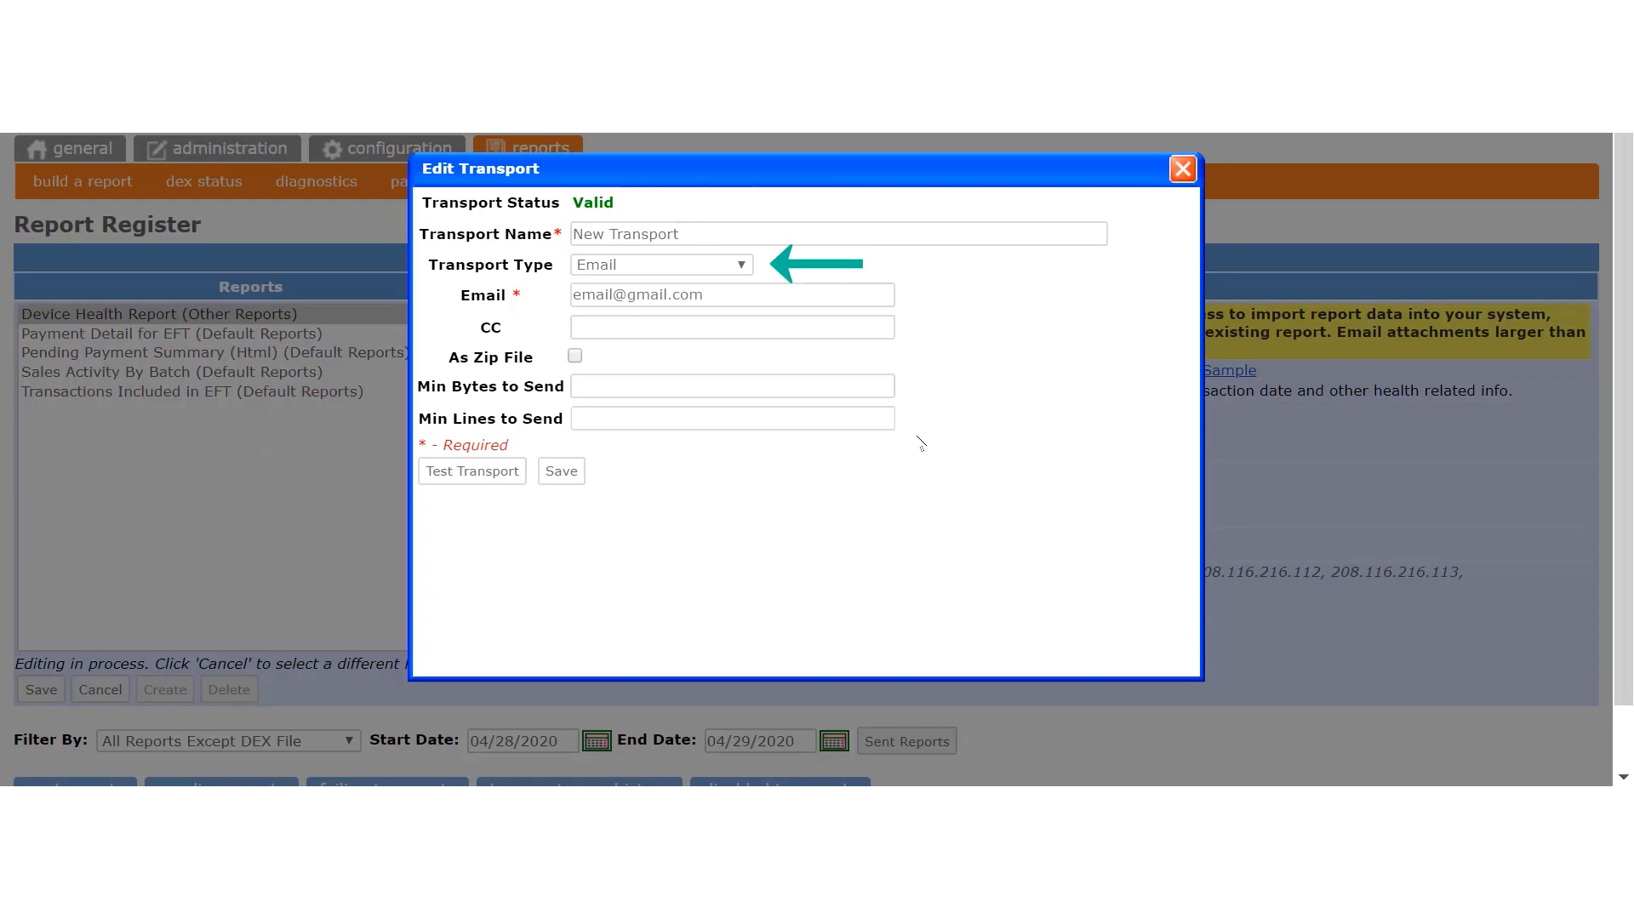
pyautogui.click(774, 294)
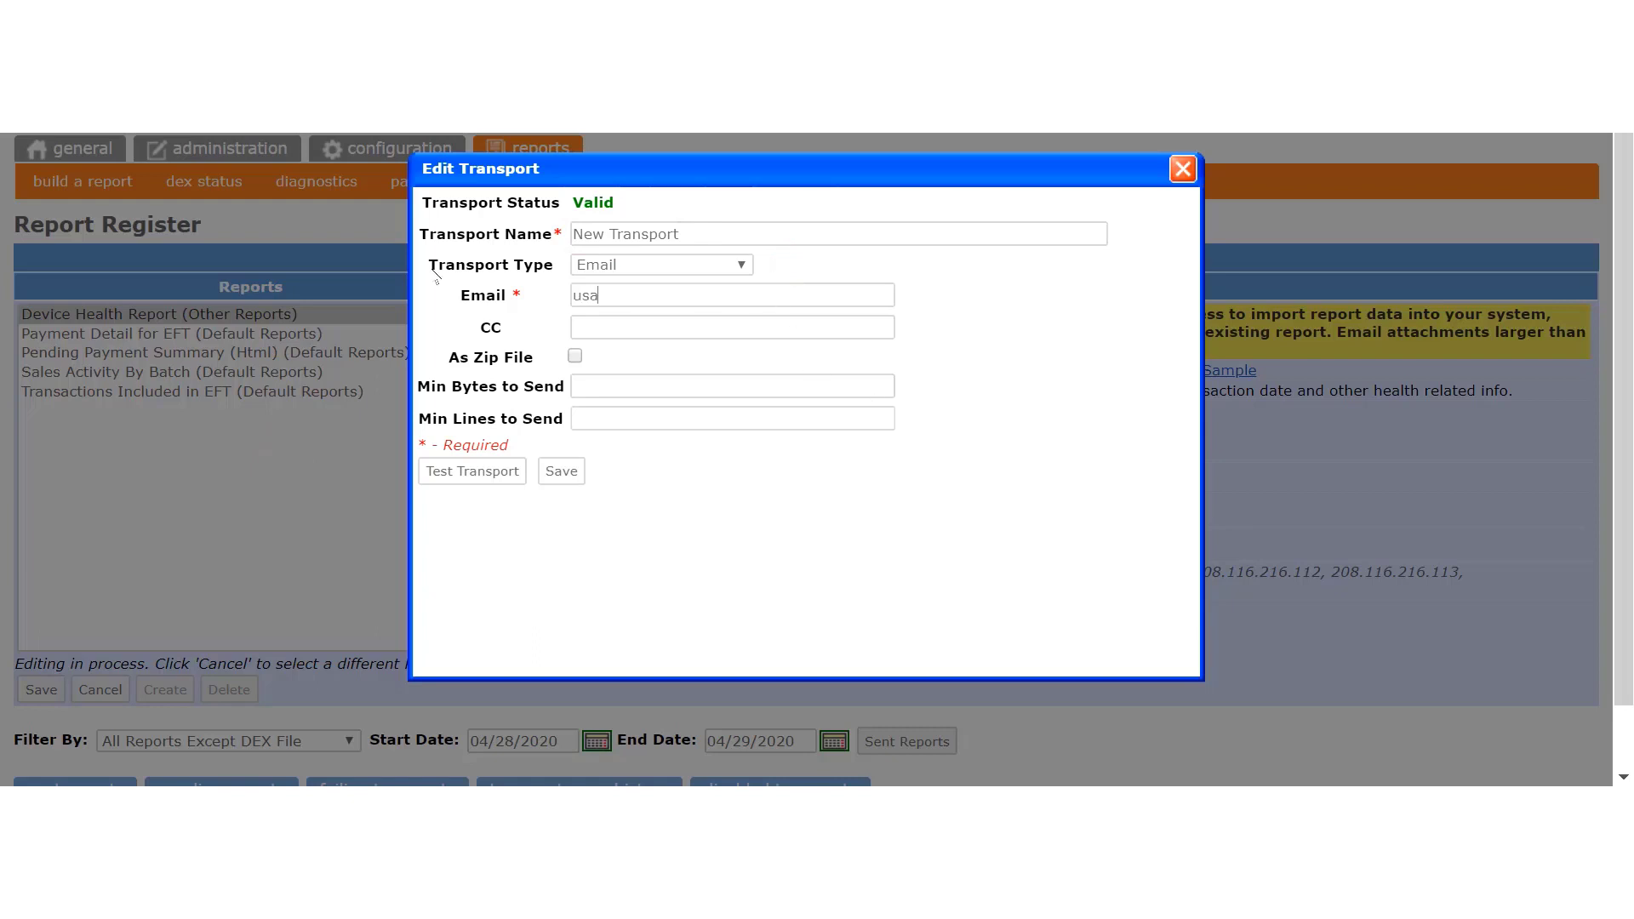
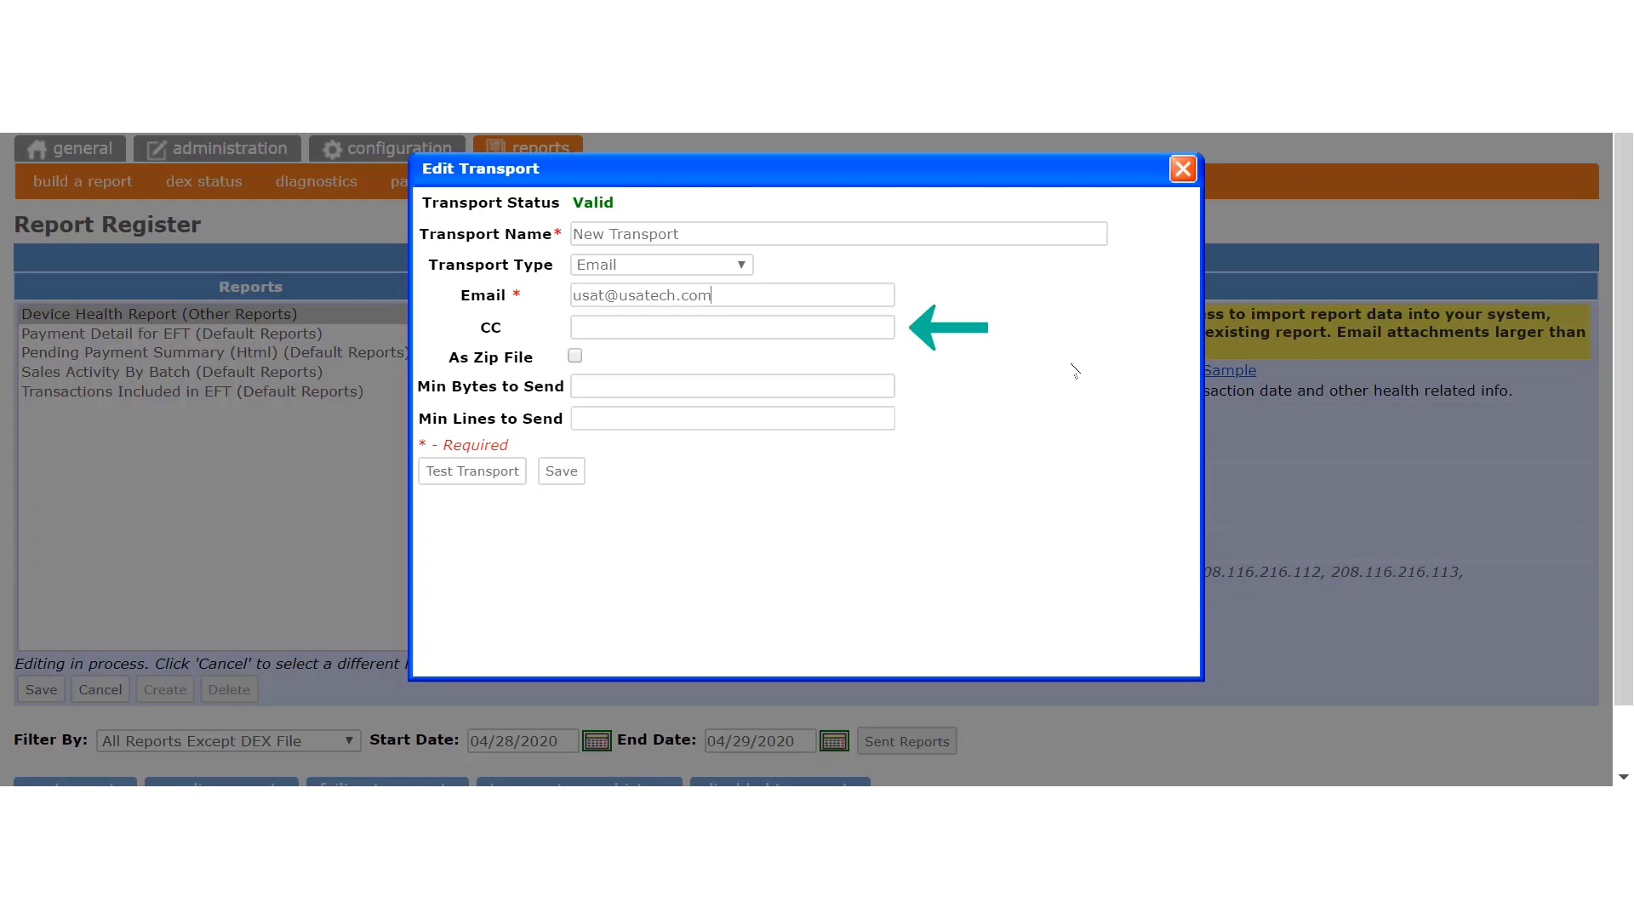
pyautogui.click(1179, 171)
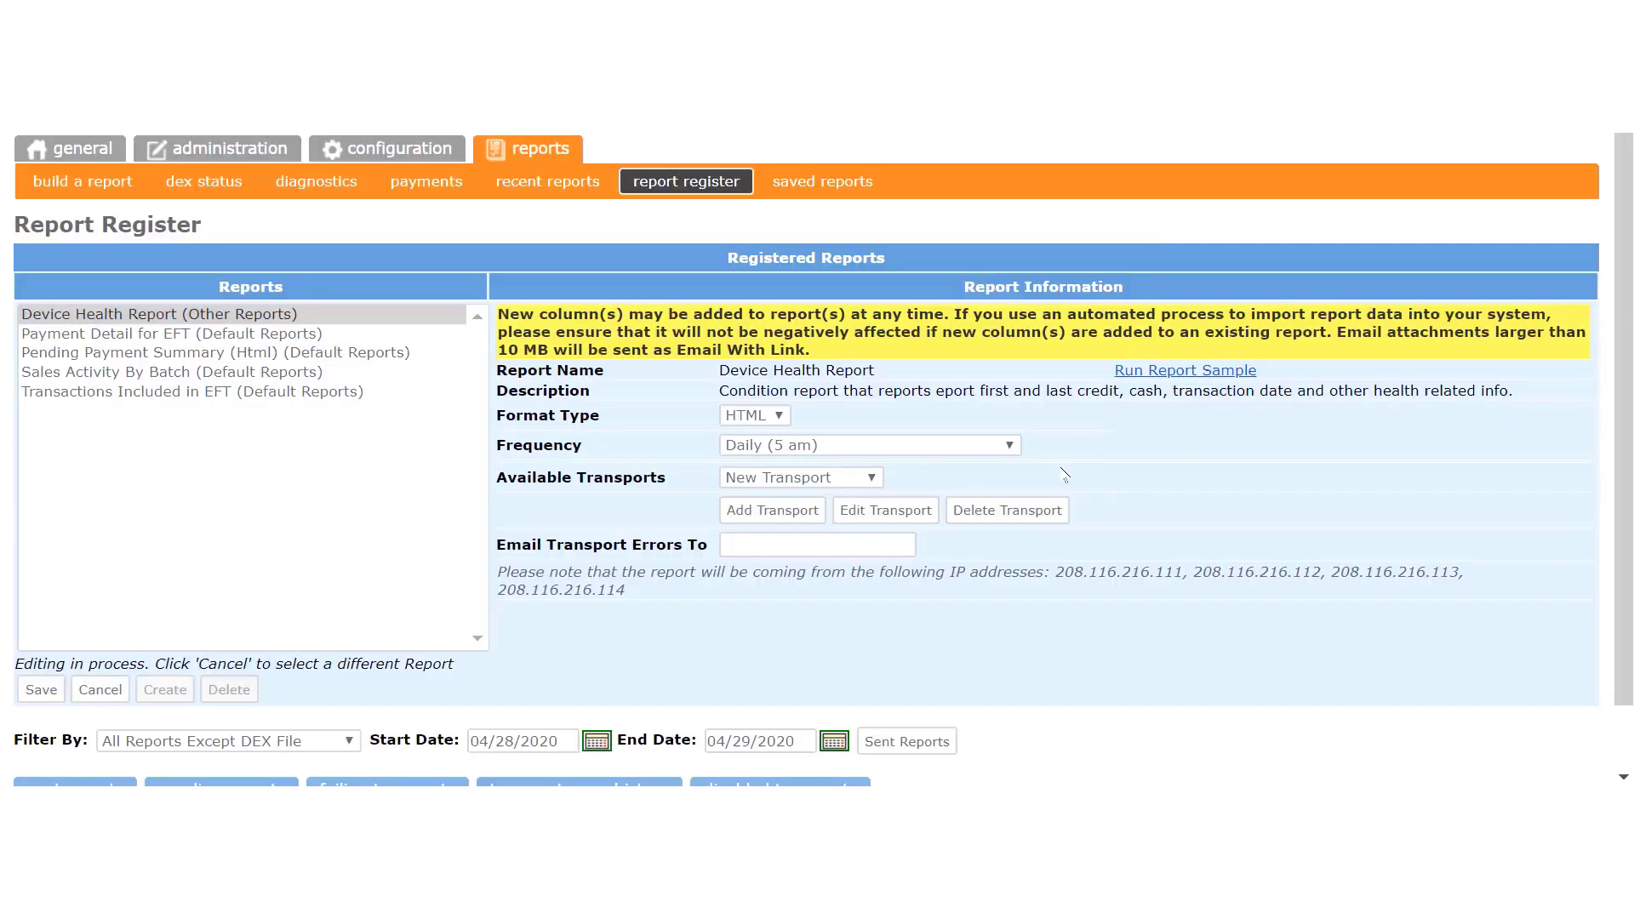
# Step: Add an Email transport named 'Company Reports' with a recipient address, leaving zip sending off
pyautogui.click(760, 510)
pyautogui.write('C')
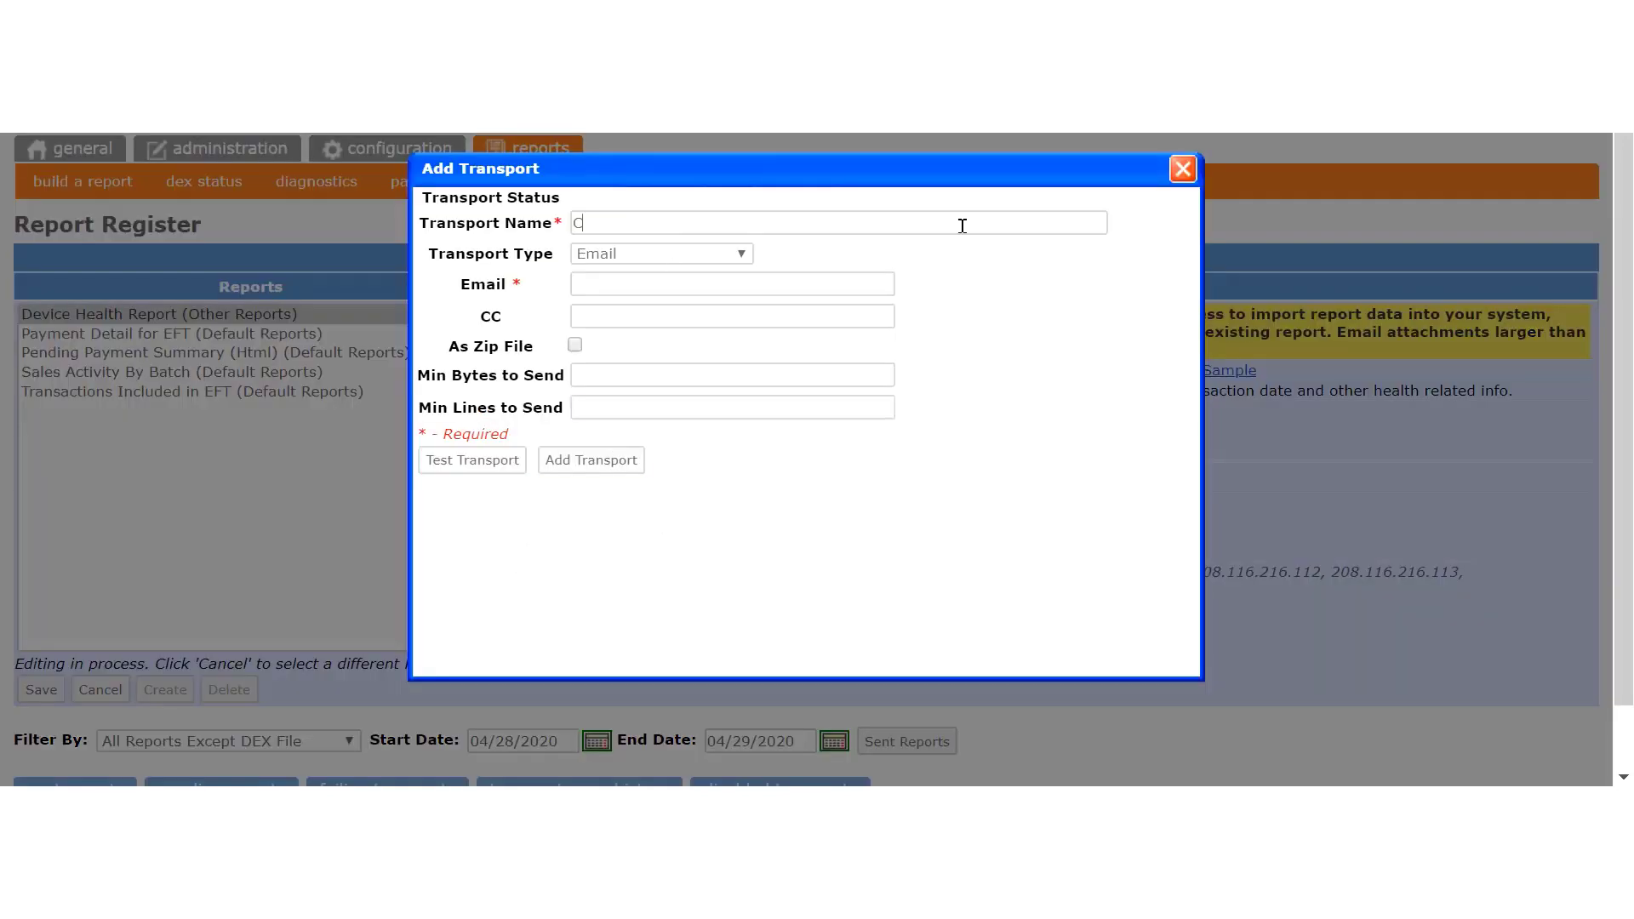
pyautogui.write('ompany Reports')
pyautogui.click(742, 254)
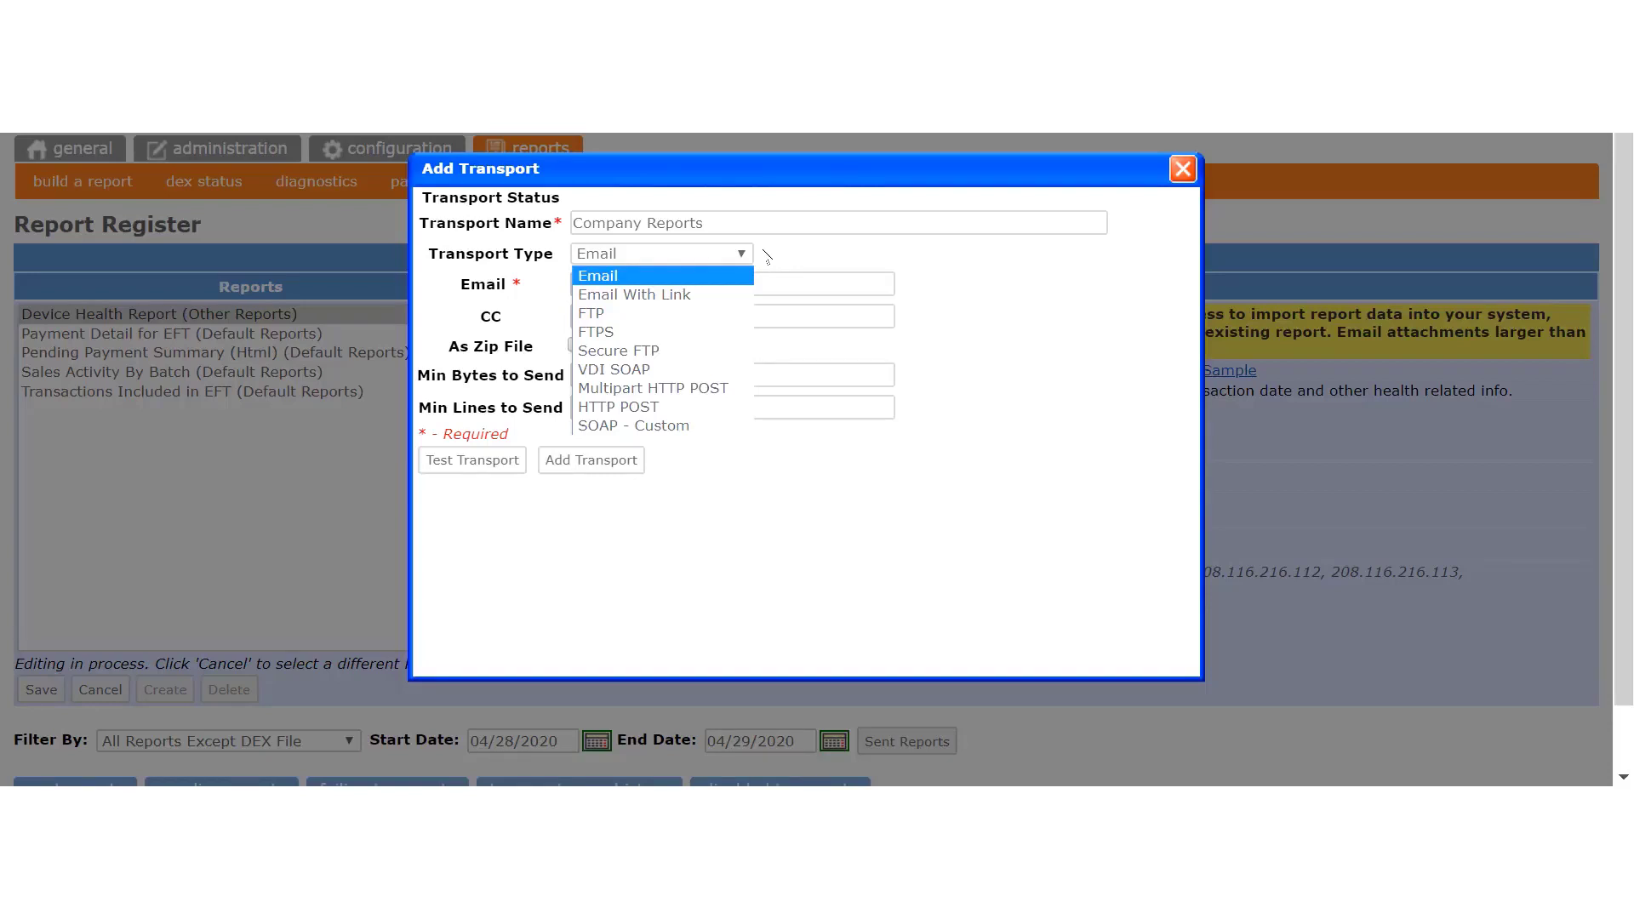
pyautogui.click(717, 257)
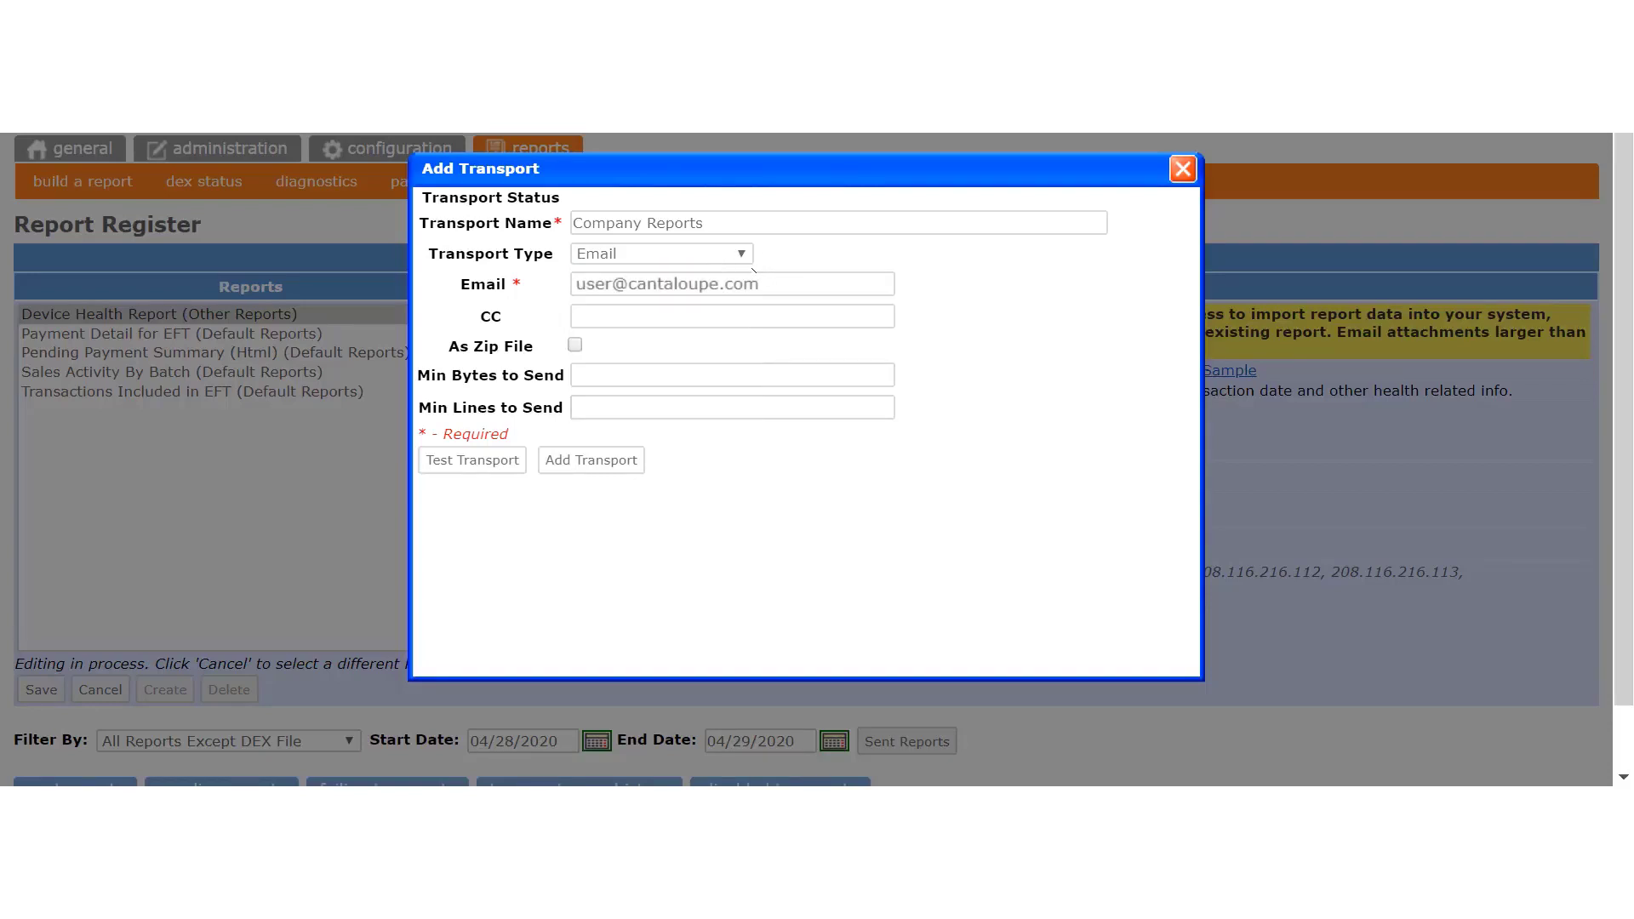
pyautogui.click(789, 275)
pyautogui.click(576, 345)
pyautogui.click(575, 345)
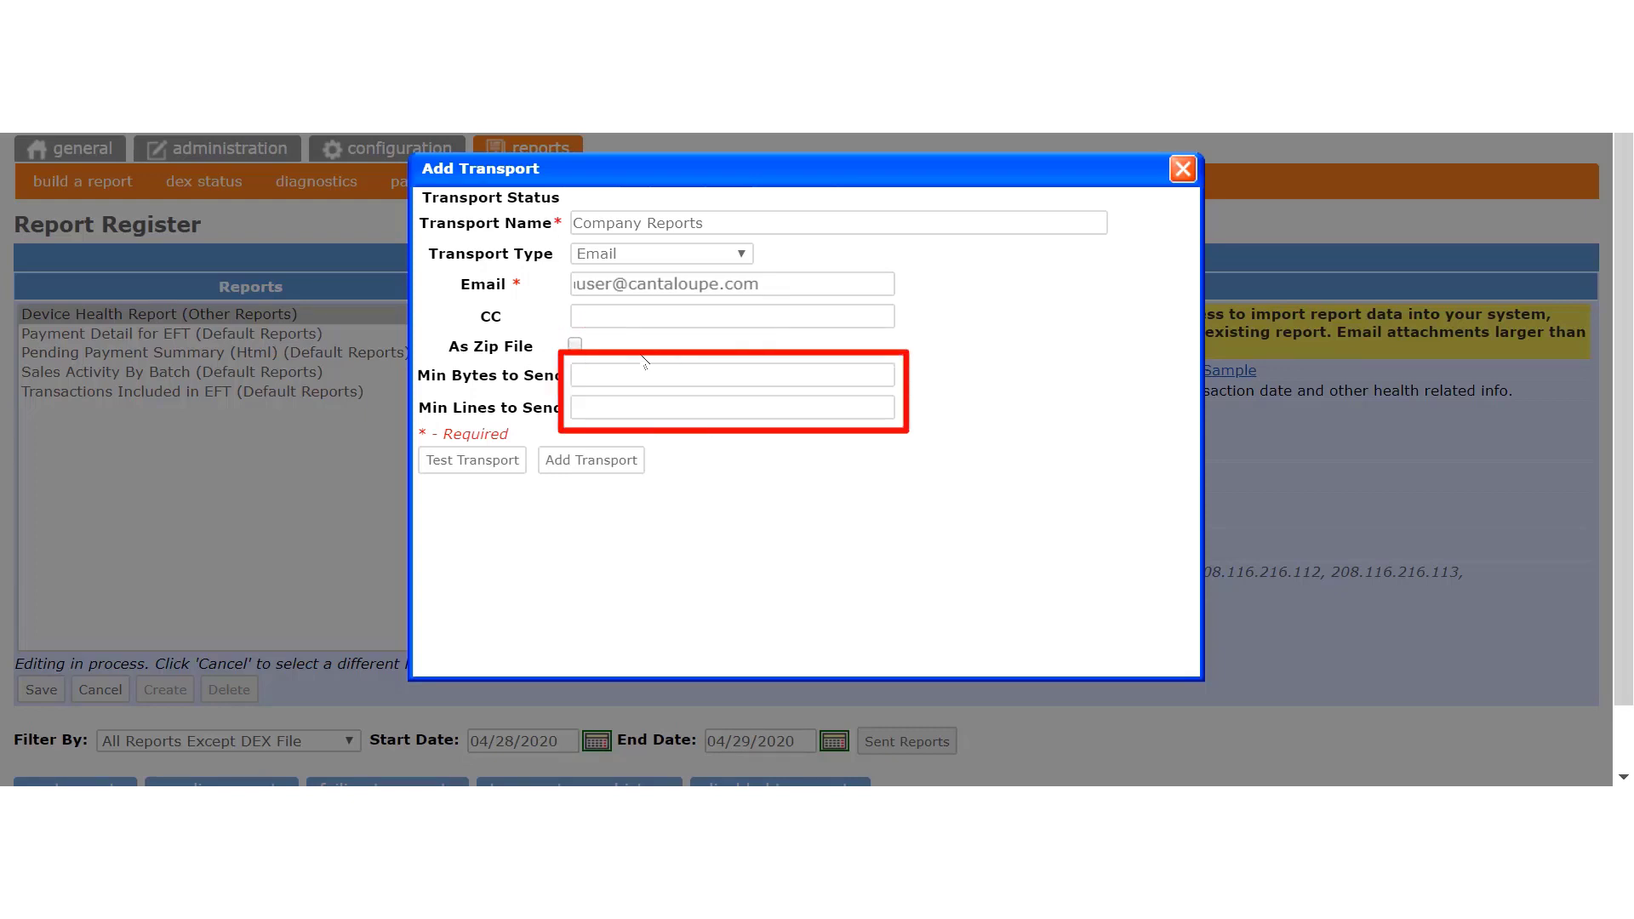
pyautogui.click(621, 459)
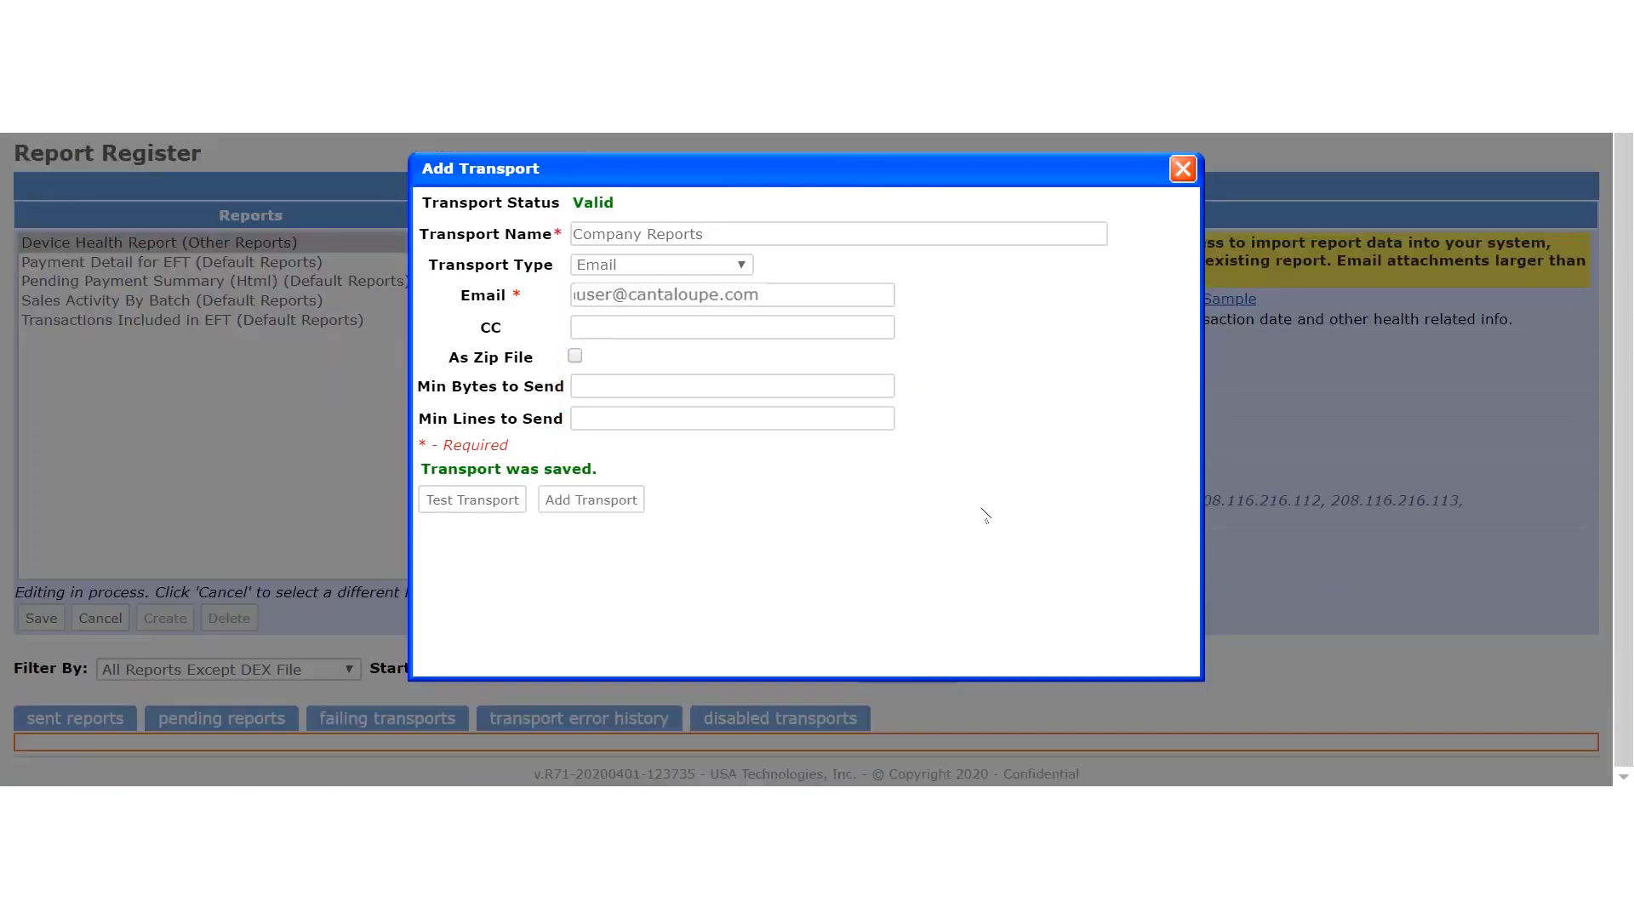
pyautogui.click(1182, 169)
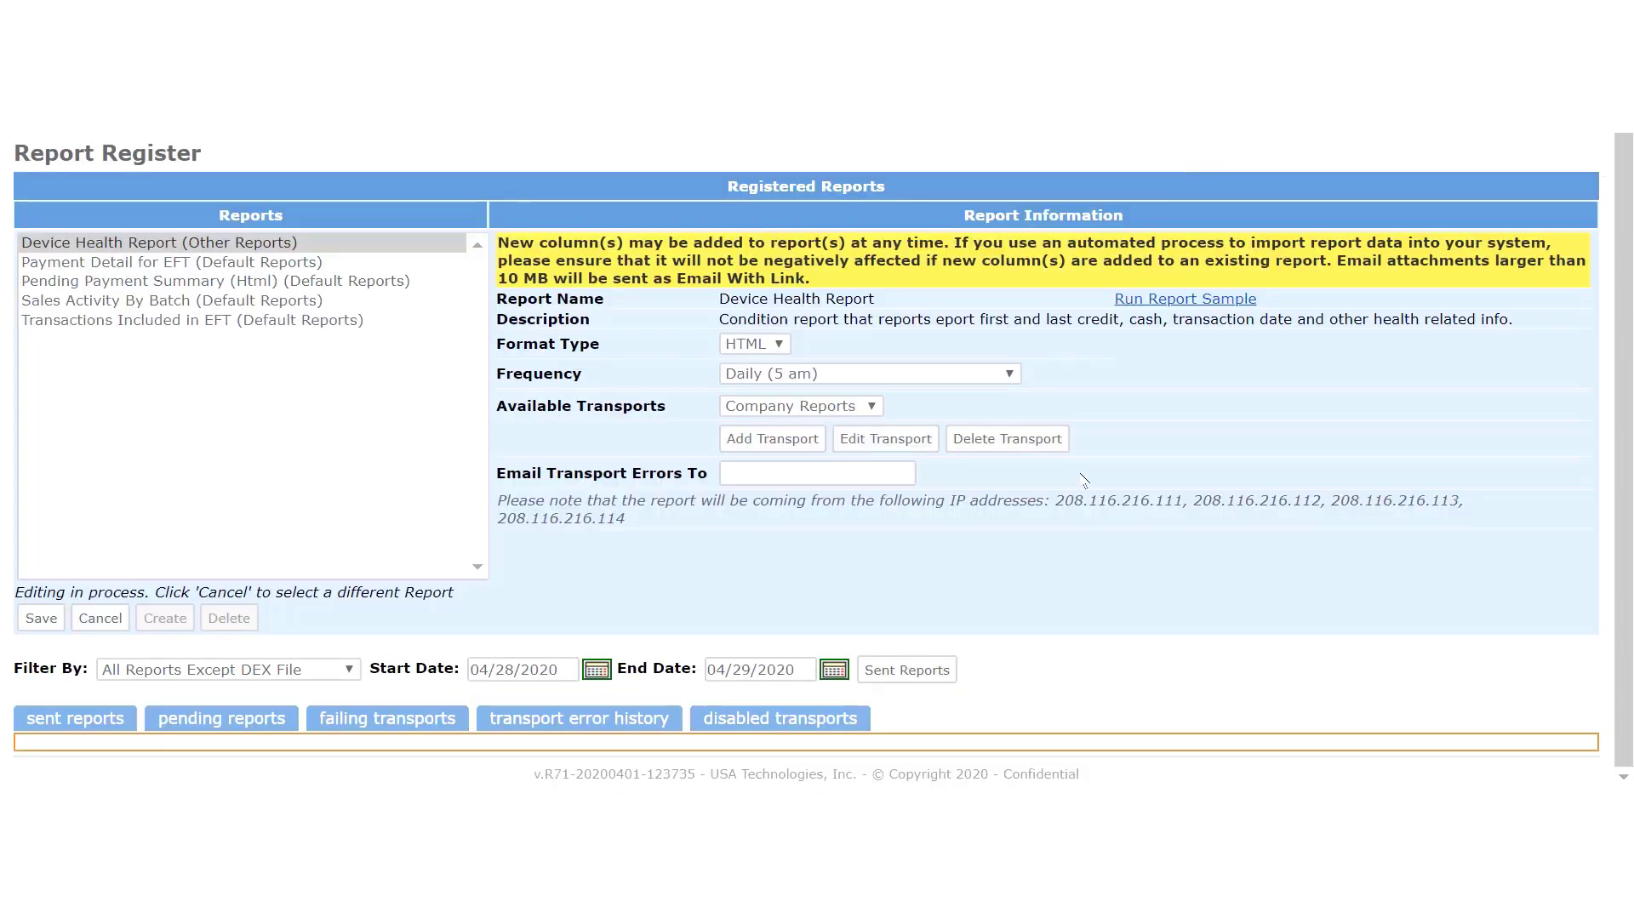